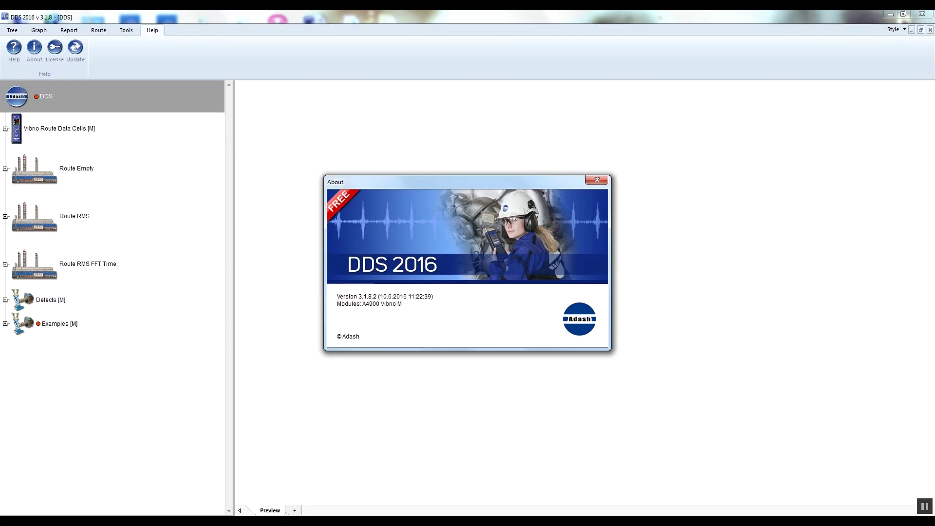
Step: Close the About window and browse the Tree, Graph and Report ribbon tools
left_click(602, 180)
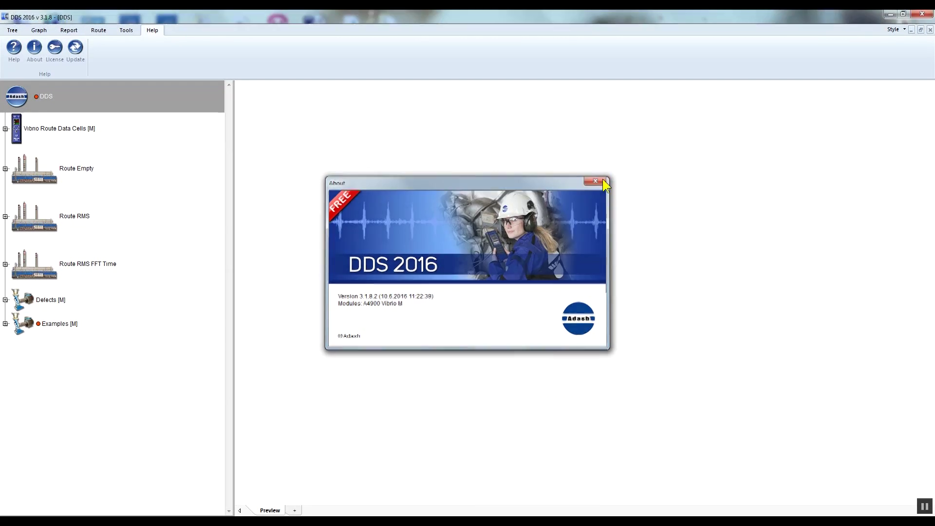
left_click(14, 31)
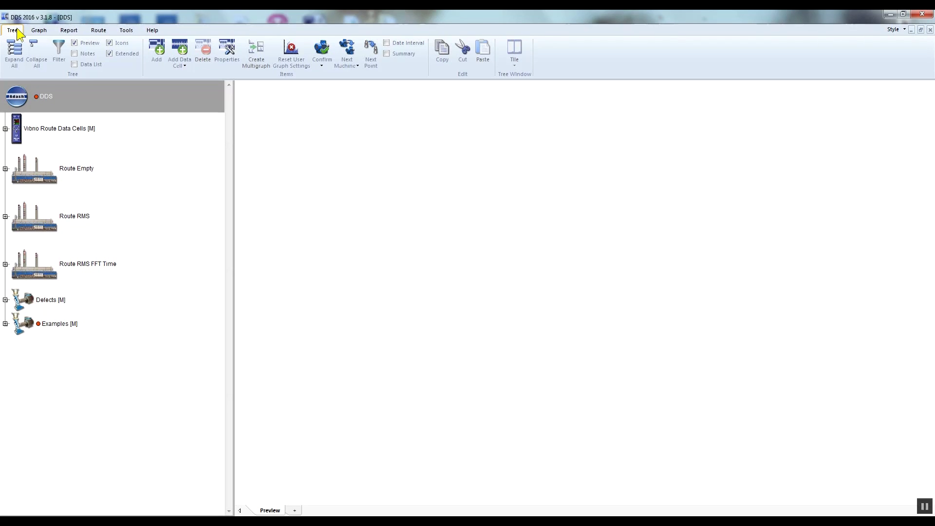
left_click(41, 32)
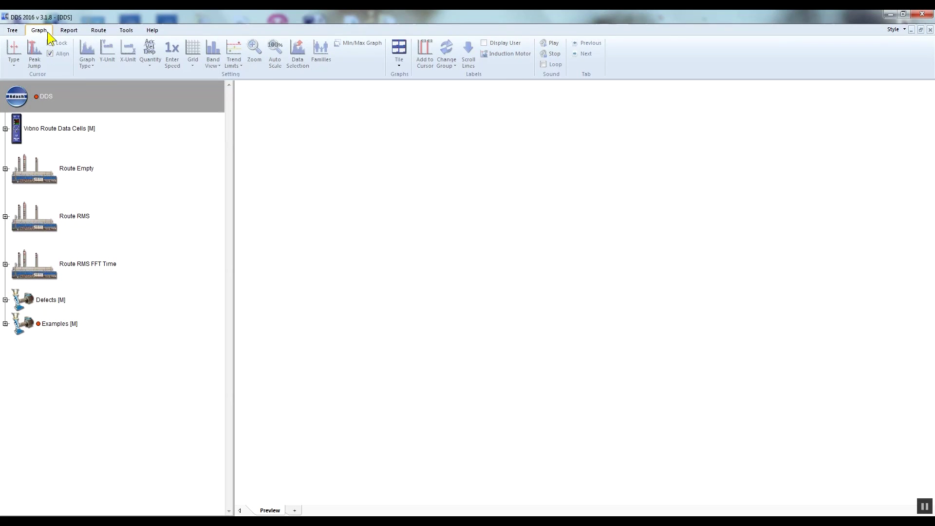
left_click(68, 32)
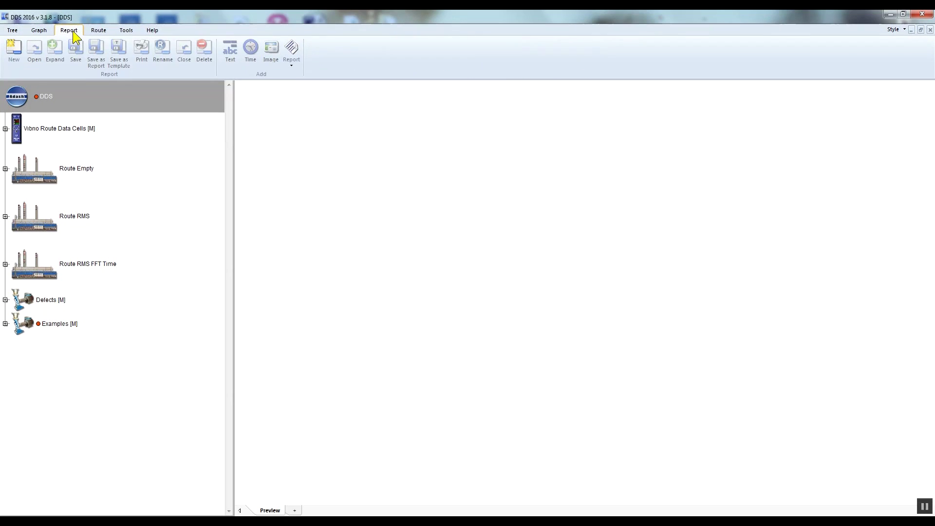
Step: In Tools > Globals, keep English language and the Metric unit system, then confirm
left_click(133, 31)
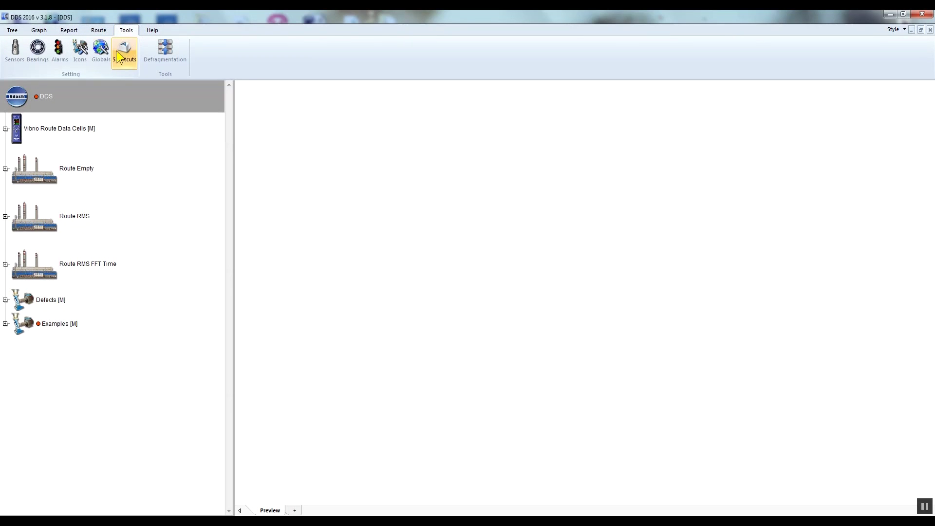
left_click(104, 62)
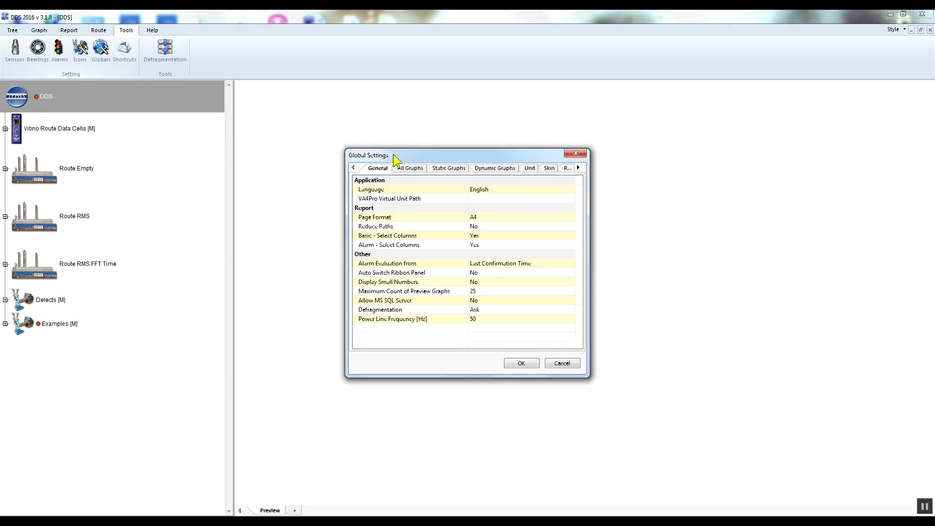
left_click(518, 191)
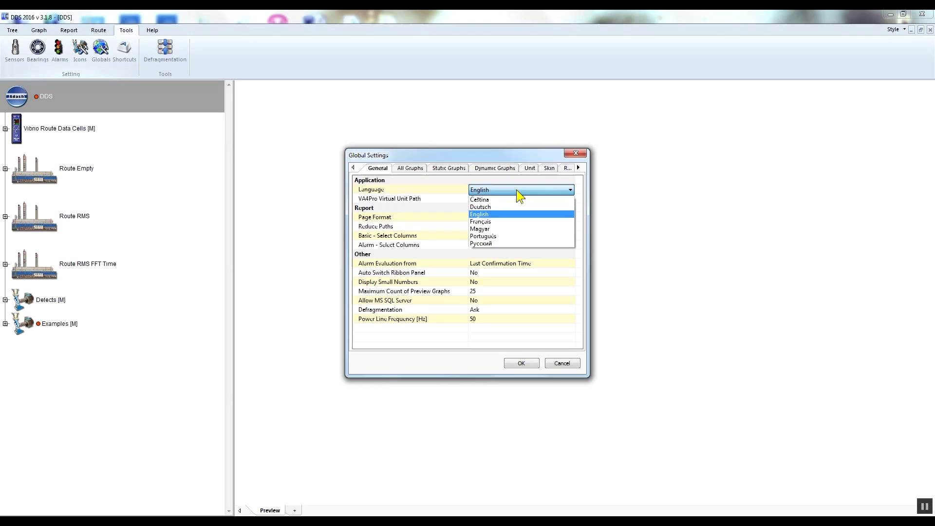
left_click(518, 190)
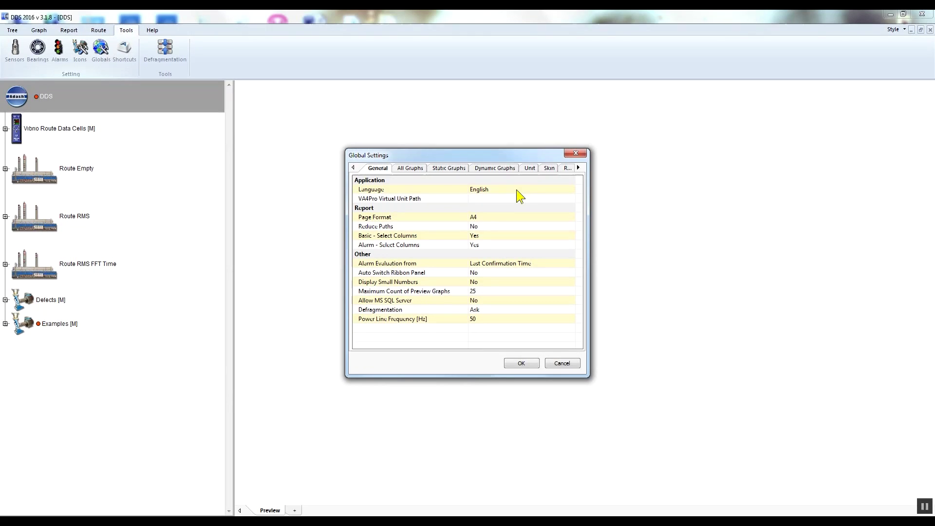
left_click(533, 168)
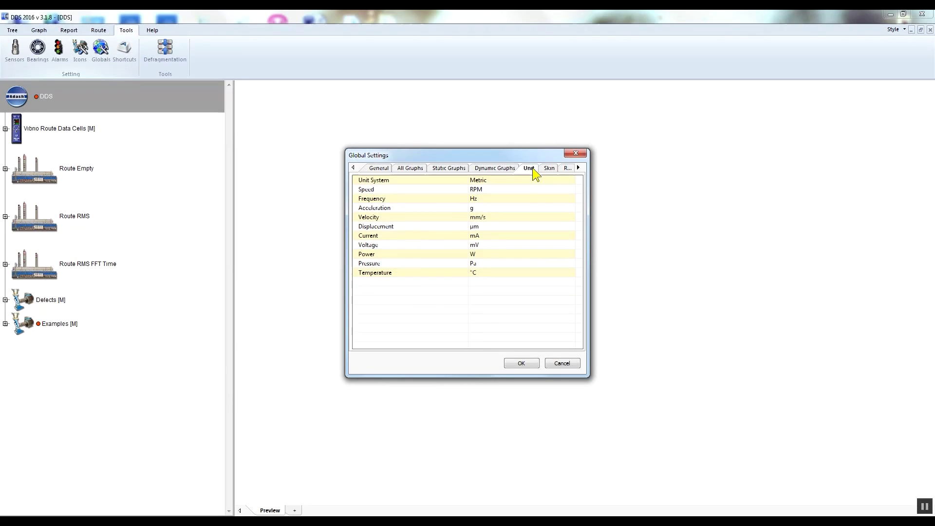
left_click(511, 180)
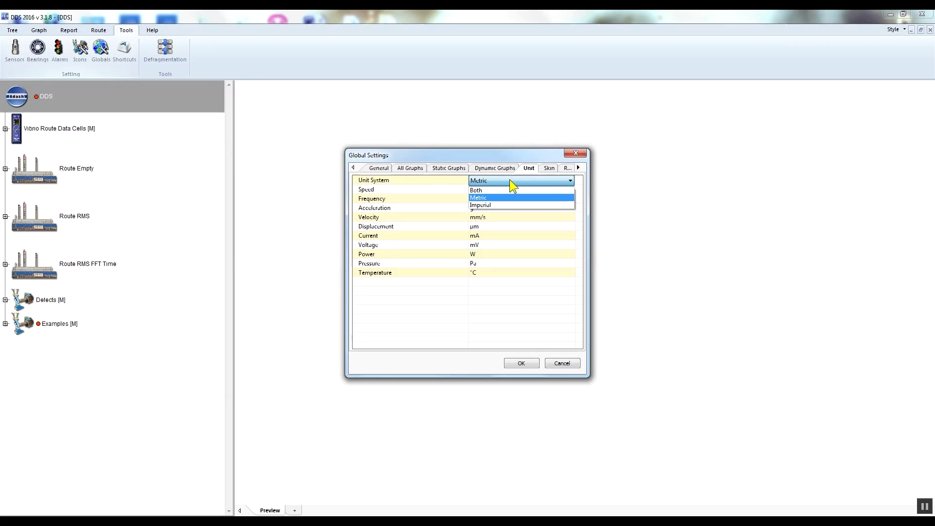
left_click(509, 179)
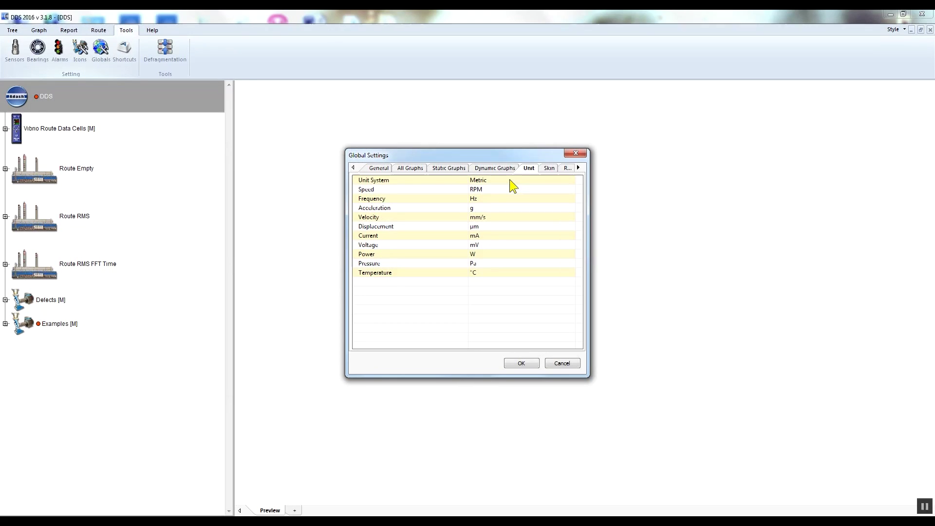
left_click(521, 364)
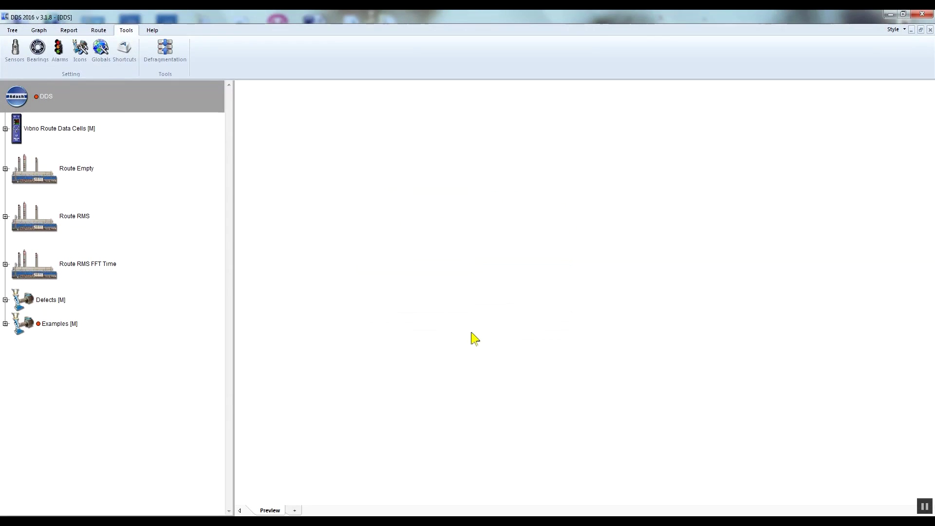
left_click(18, 62)
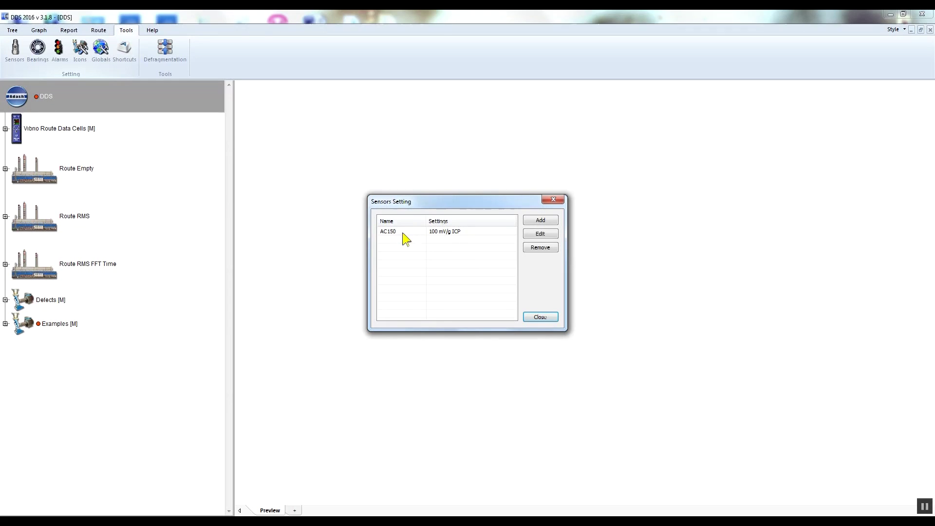
double_click(463, 231)
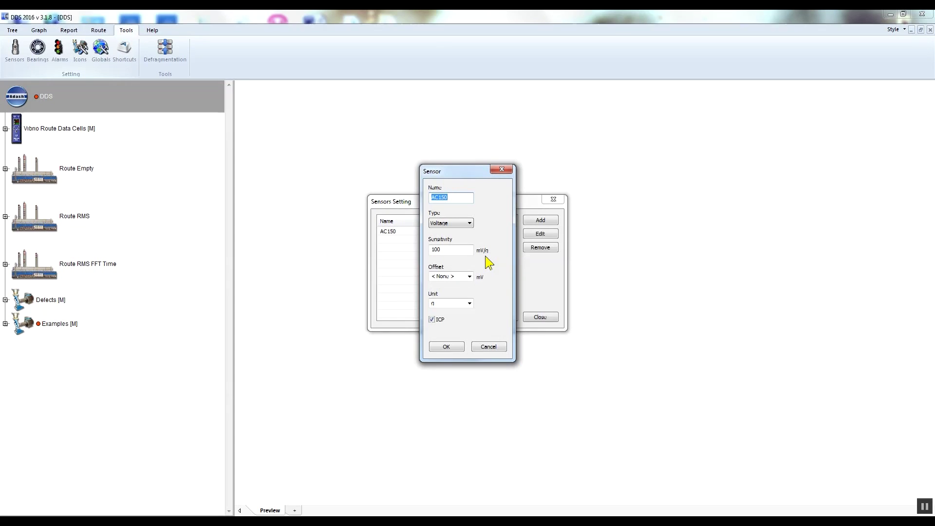
left_click(454, 349)
left_click(539, 317)
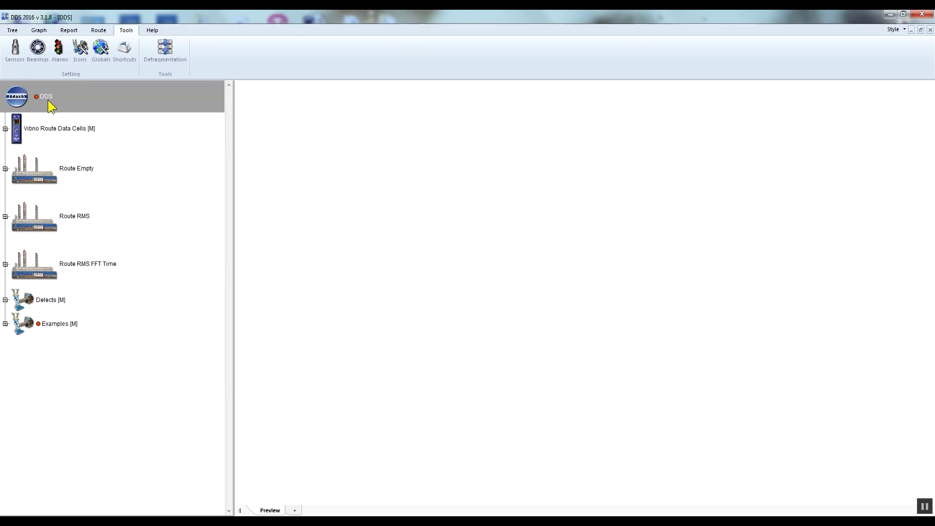
Step: Expand Route RMS down through Unit1 and Pump1 to sensor L1's measurements
left_click(39, 171)
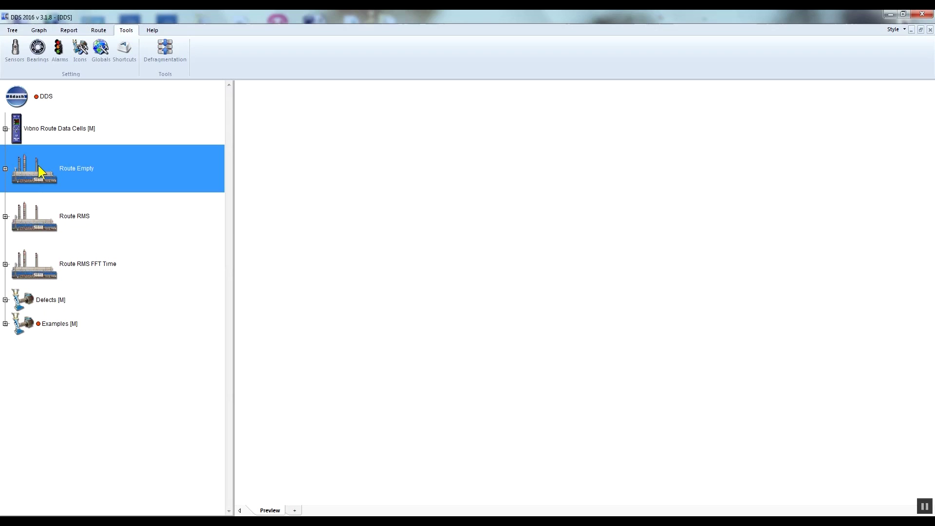
left_click(43, 229)
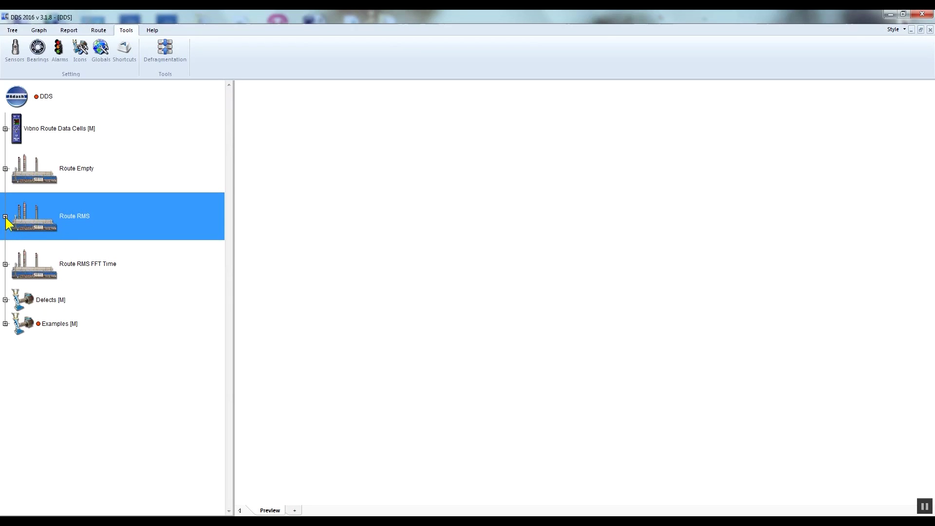
left_click(6, 216)
left_click(15, 248)
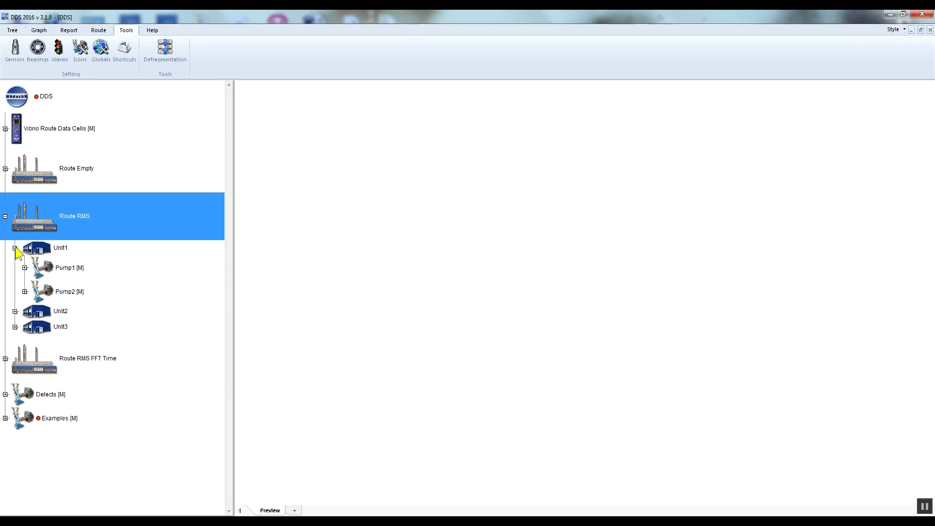
left_click(25, 268)
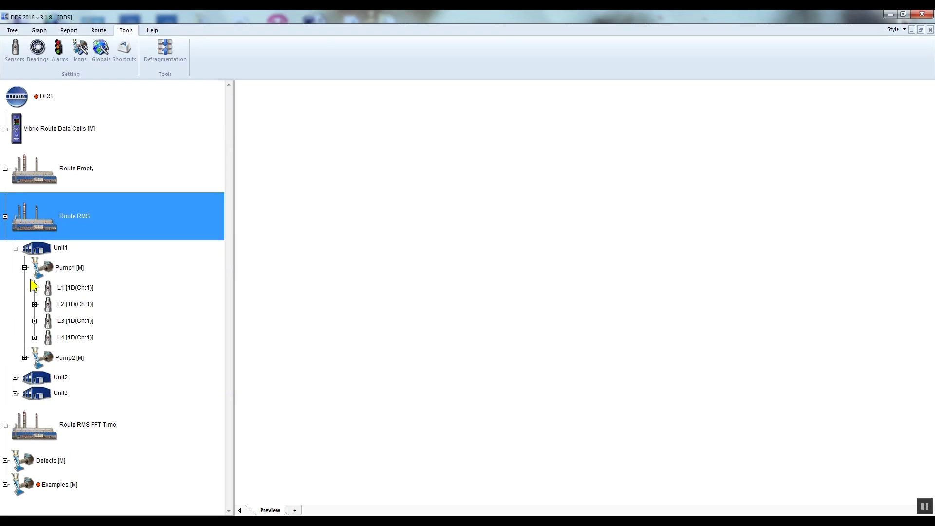
left_click(34, 288)
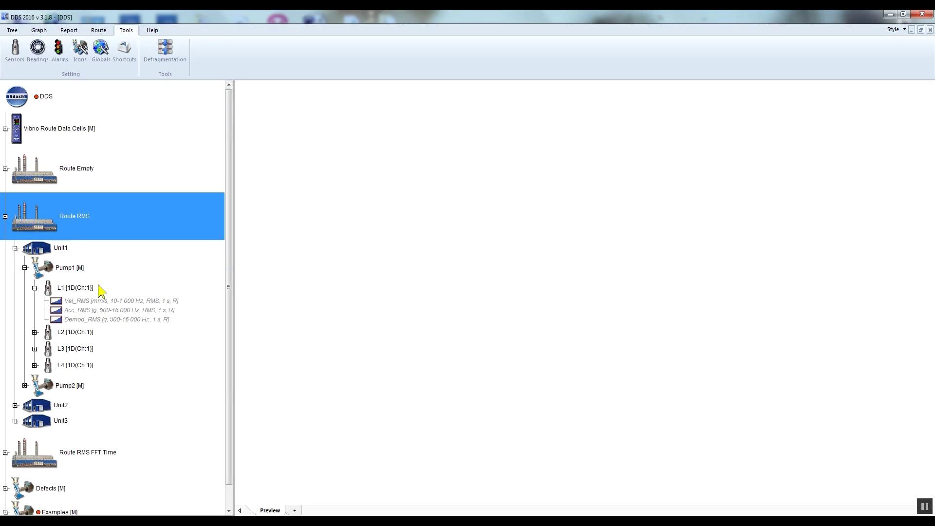
Step: Preview the L1 measurement cells in turn, ending on Acc_RMS showing No Data
left_click(76, 288, "shift")
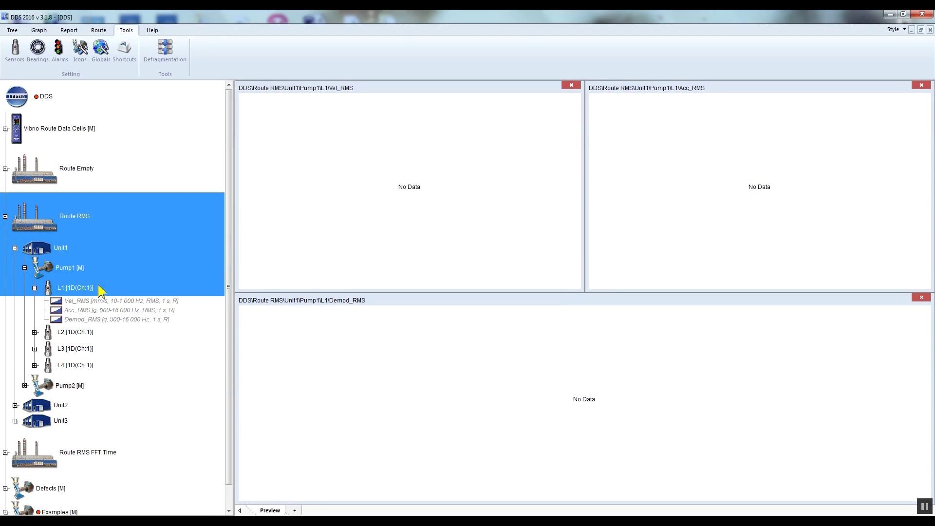
left_click(136, 302)
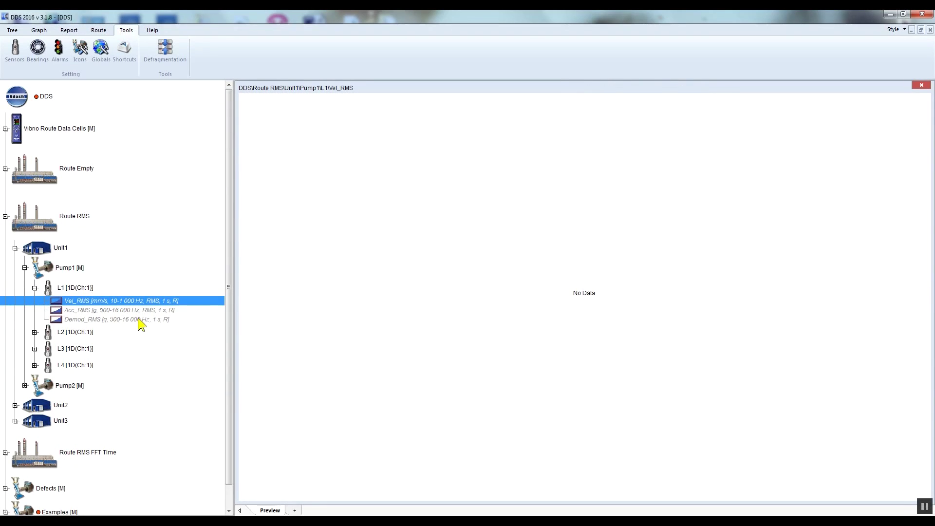
left_click(139, 320, "shift")
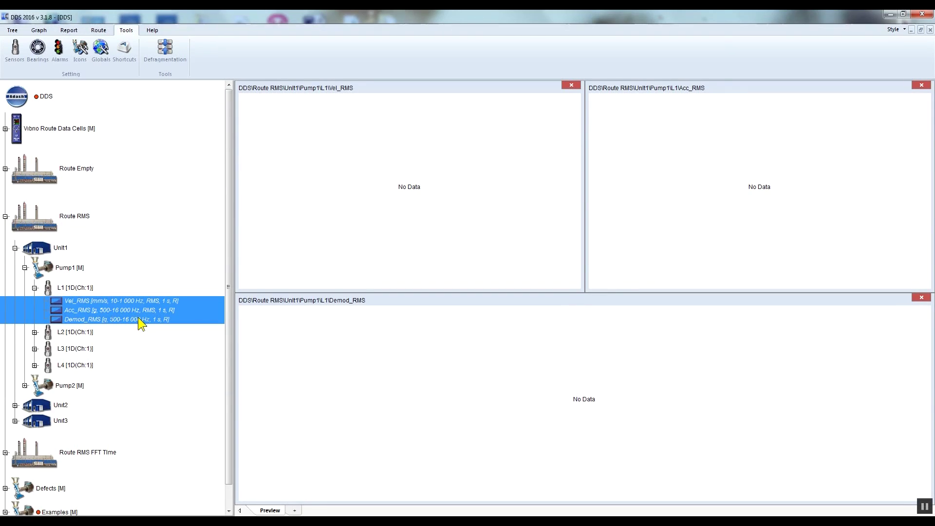
left_click(68, 229)
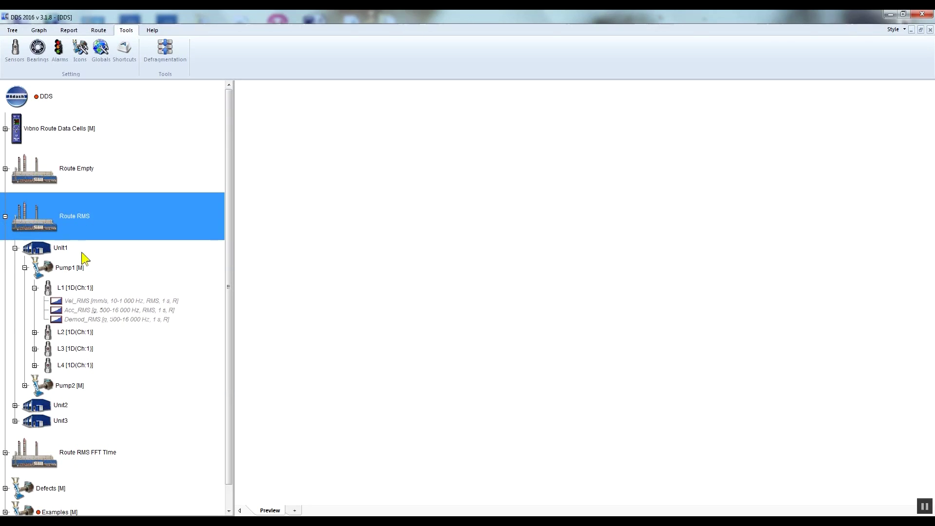
left_click(83, 273)
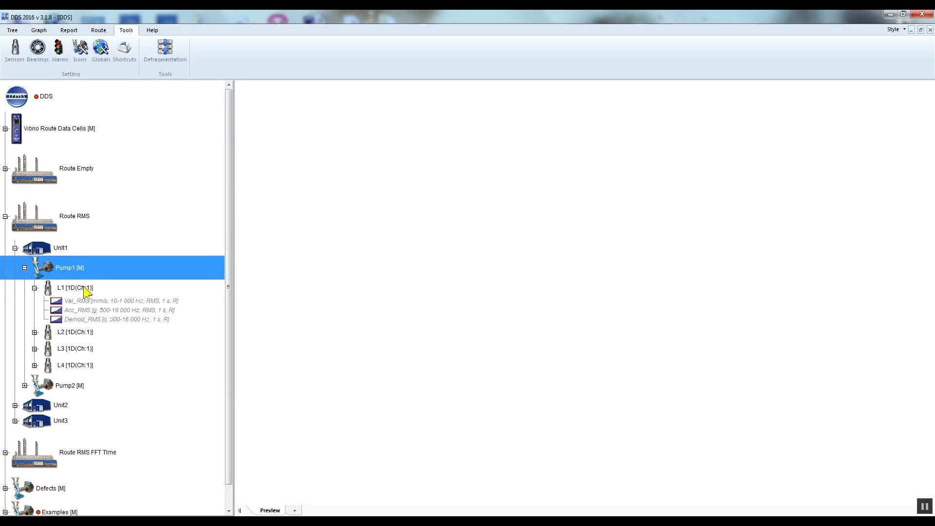
left_click(85, 290)
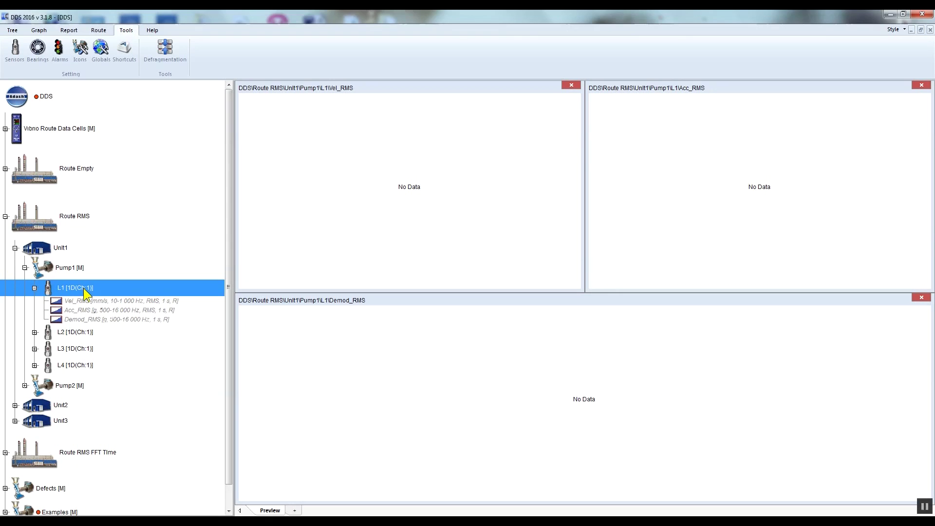
left_click(107, 300)
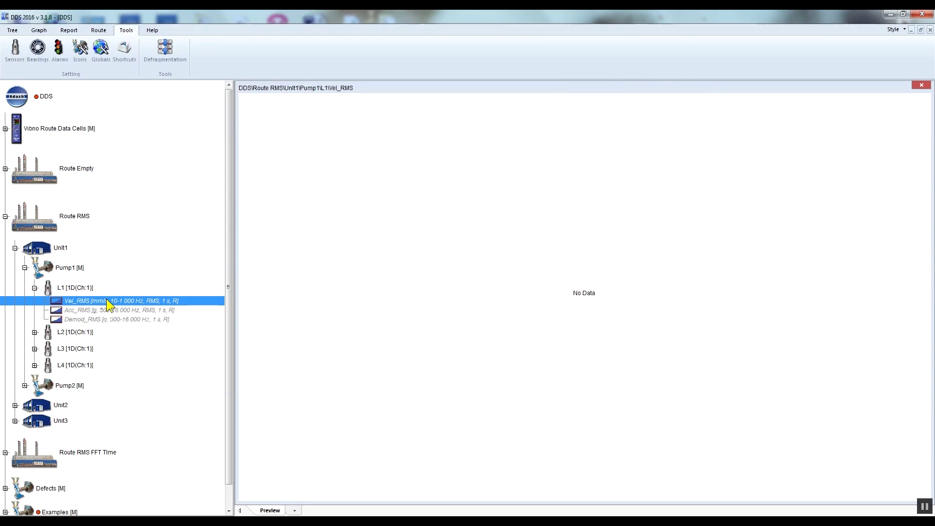
left_click(110, 309)
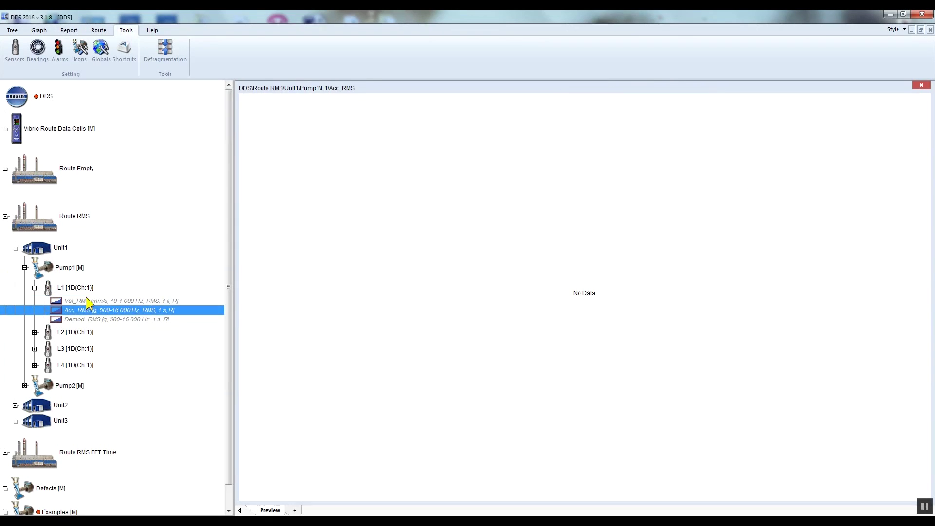
Step: Collapse Route RMS and preview the Examples Ampl_Trend and Waterfall spectrum graphs
left_click(5, 216)
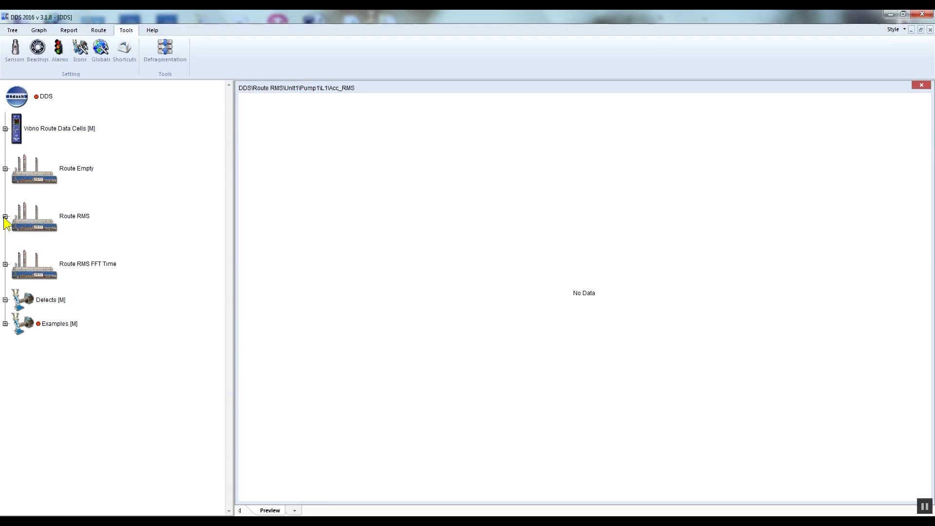
left_click(5, 324)
left_click(15, 328)
left_click(55, 342)
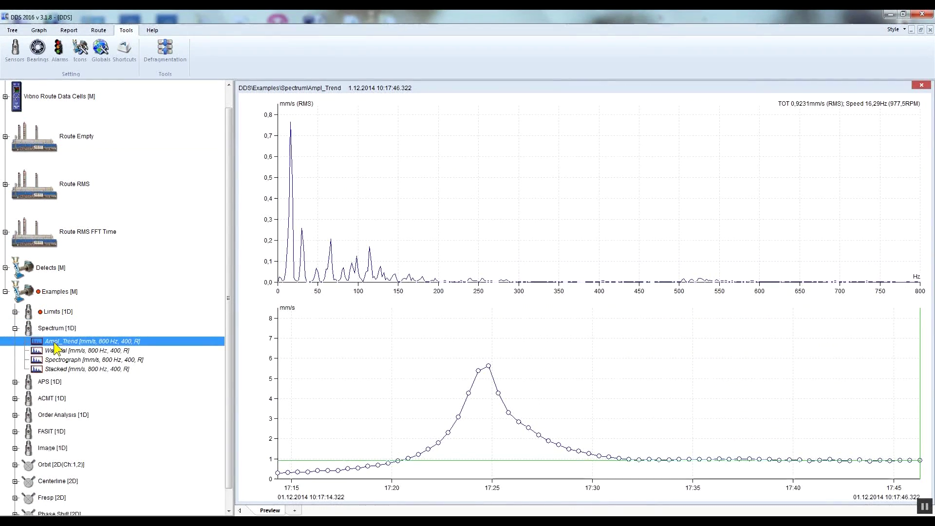
left_click(56, 352)
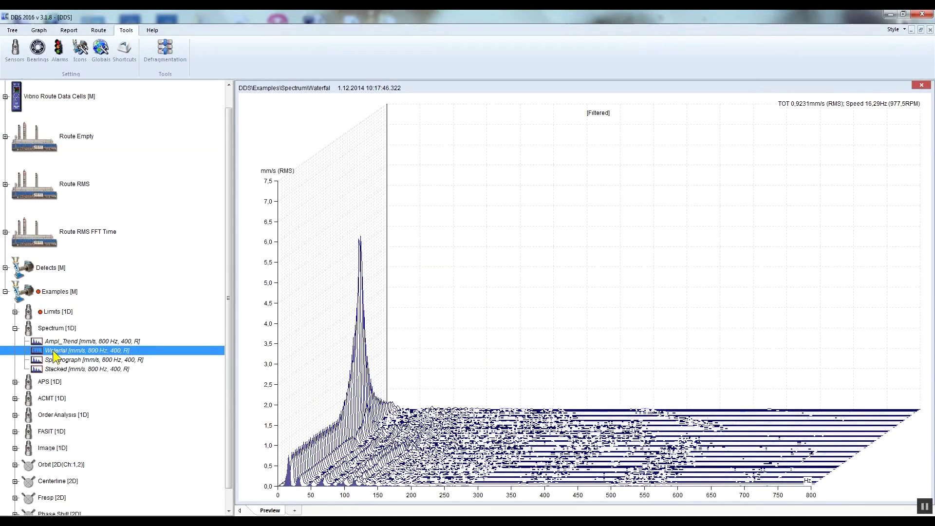
Step: Collapse Examples, expand Route RMS to L1's data cells, then collapse Route RMS again
left_click(5, 292)
scroll(14, 302, "up", 1)
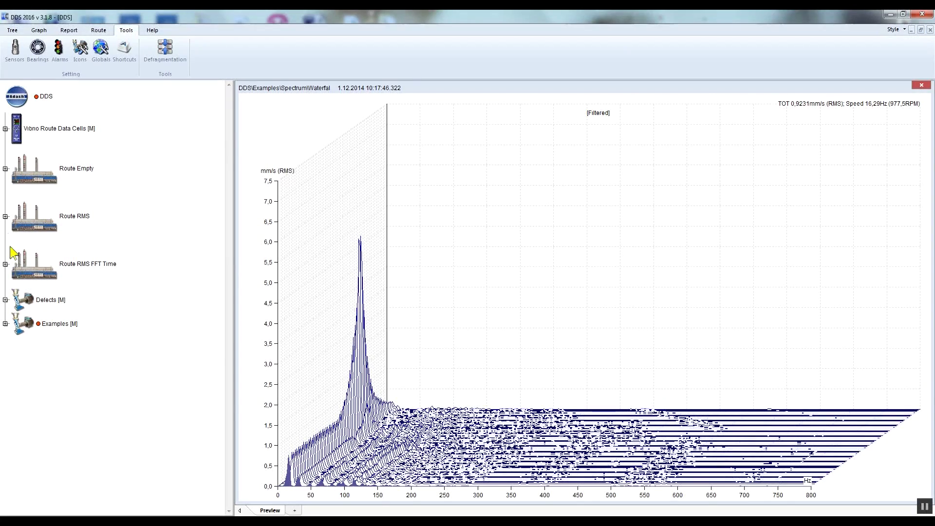
left_click(6, 216)
left_click(15, 248)
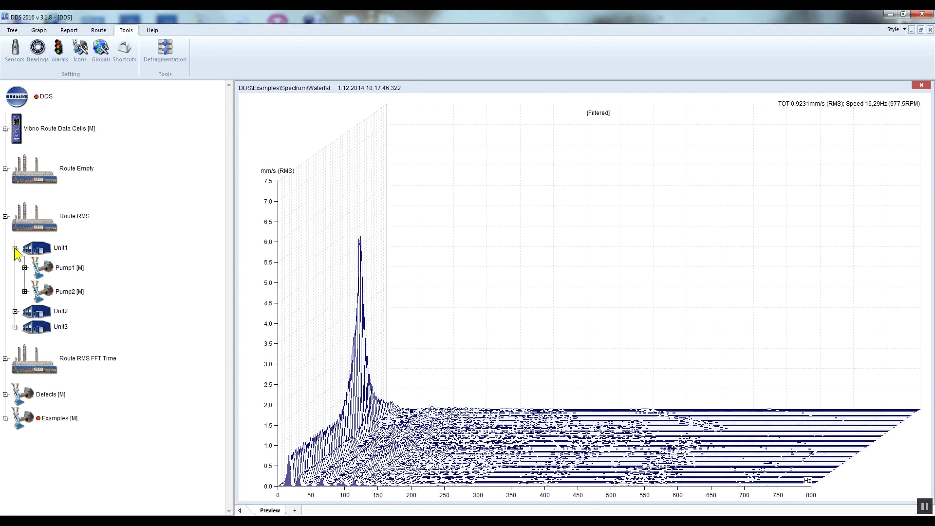
left_click(25, 268)
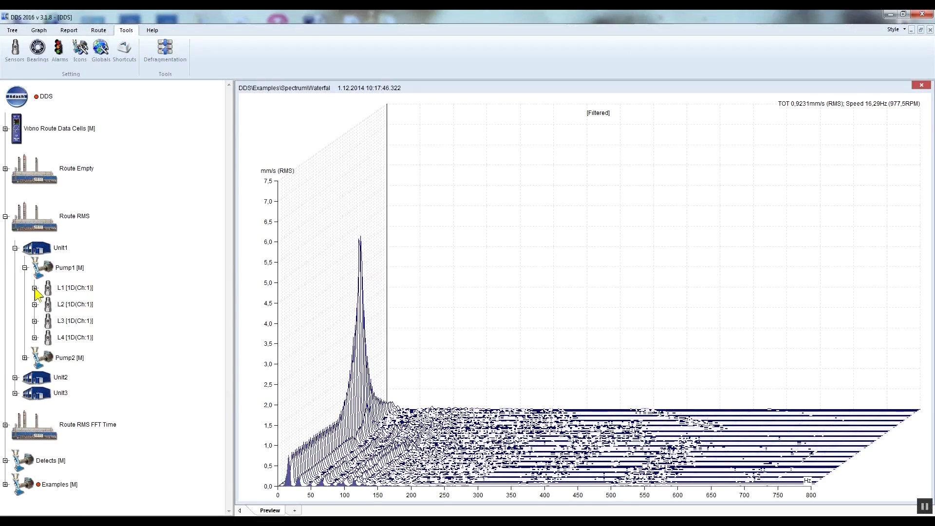
left_click(35, 288)
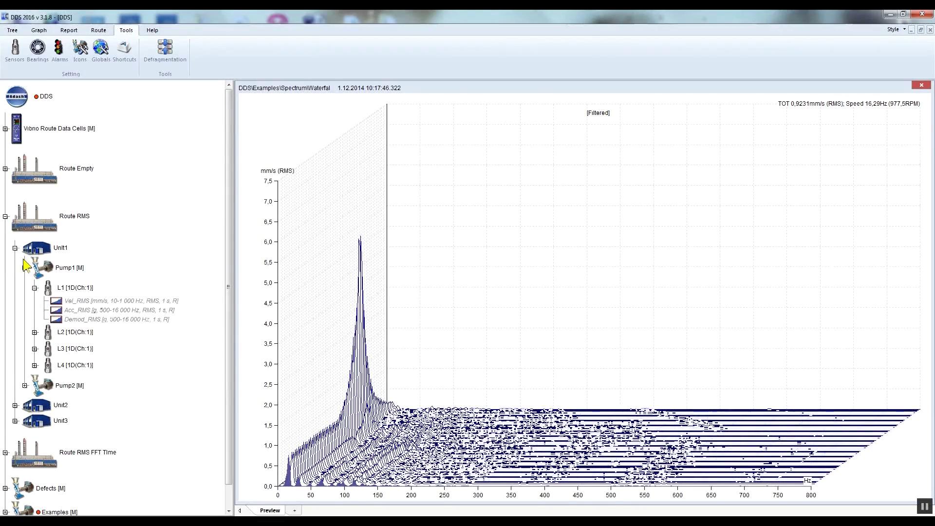
left_click(5, 216)
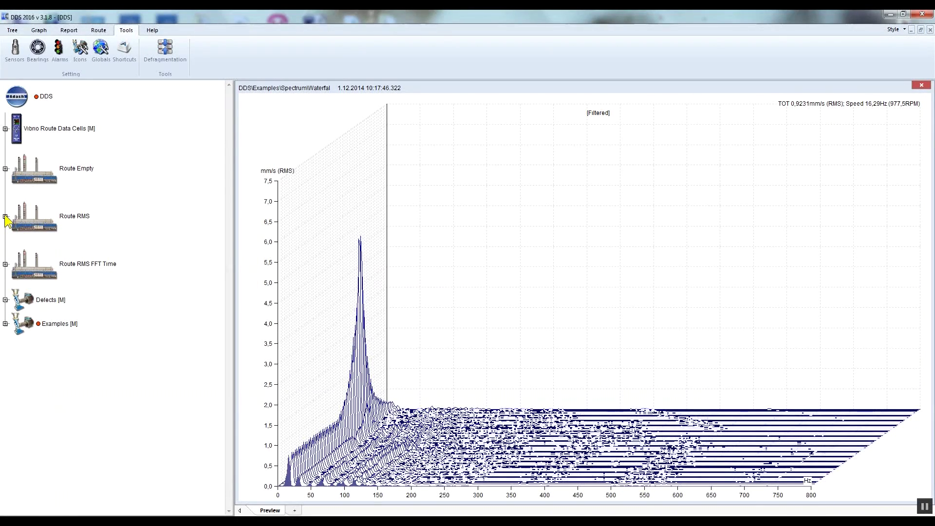
Step: Delete the five top-level items from Route Empty through Examples
left_click(40, 180)
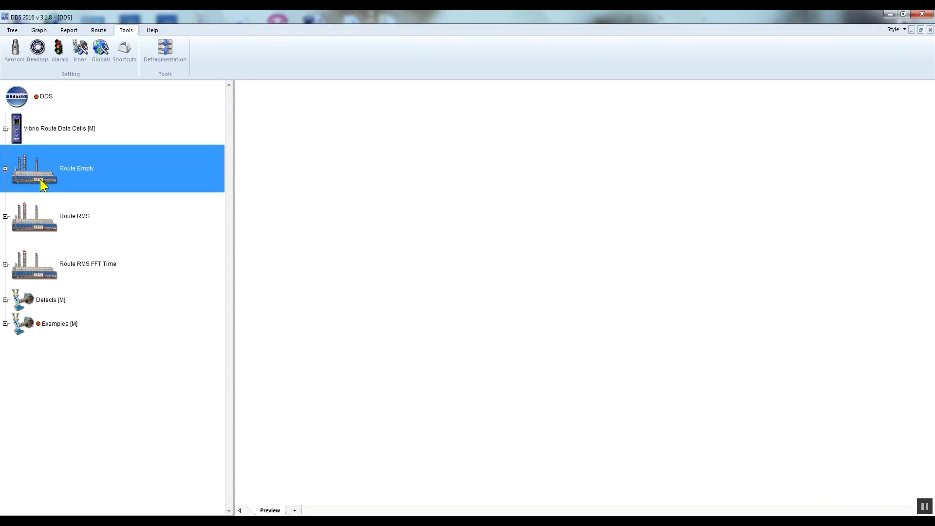
left_click(45, 323, "shift")
right_click(48, 324)
left_click(70, 350)
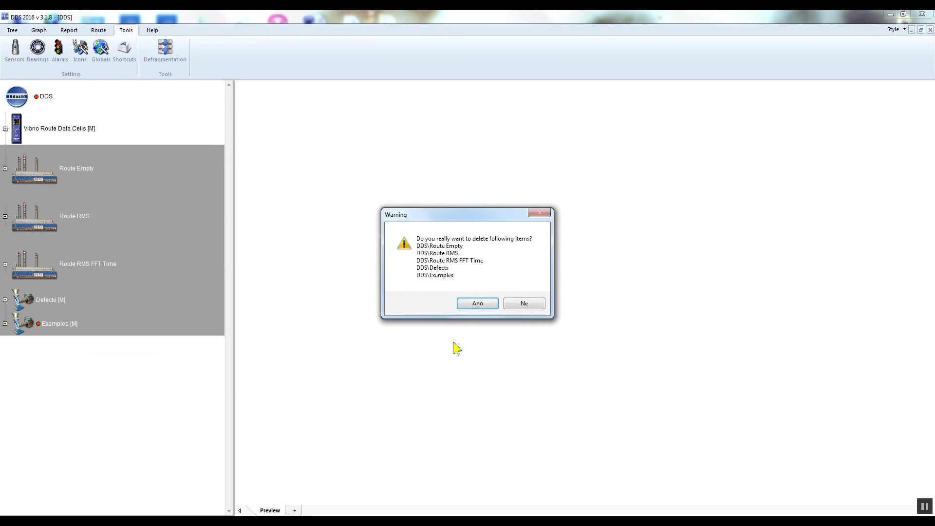
left_click(485, 304)
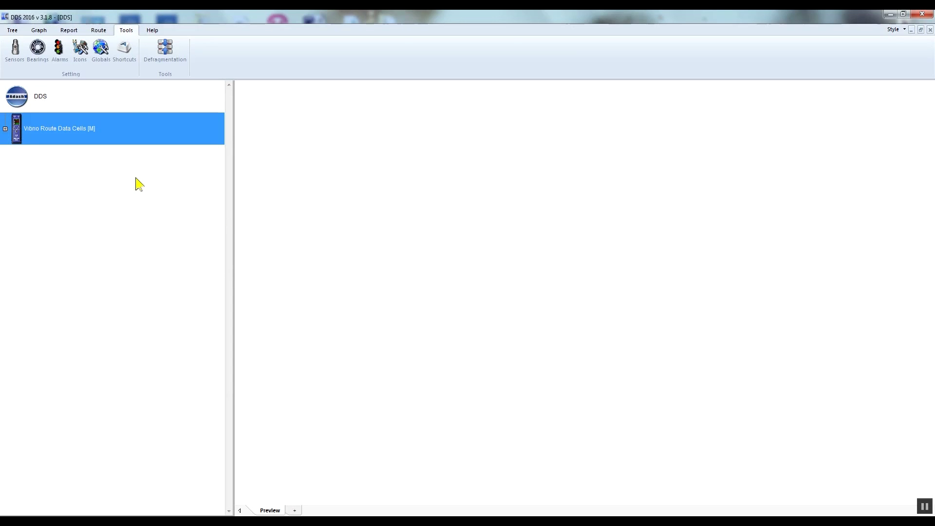
Step: Rename the DDS root to 'My company' in its properties
right_click(26, 100)
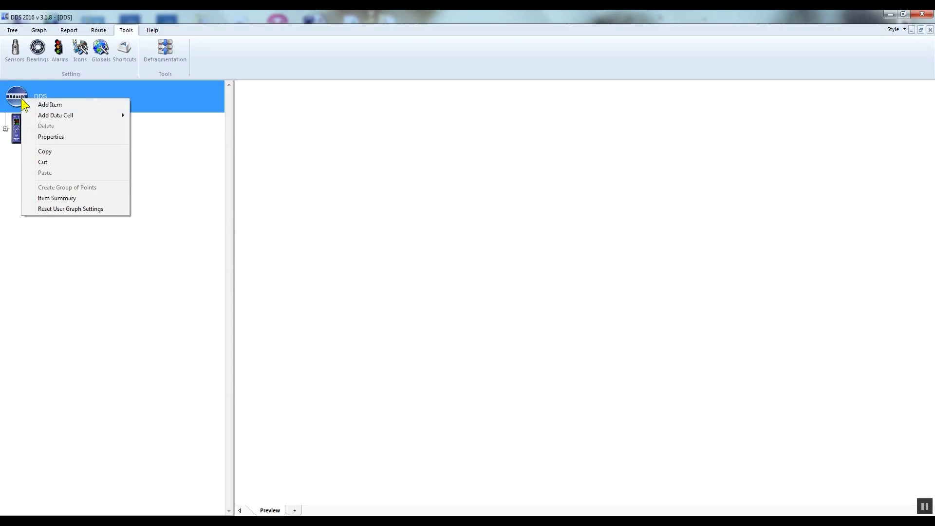
left_click(52, 137)
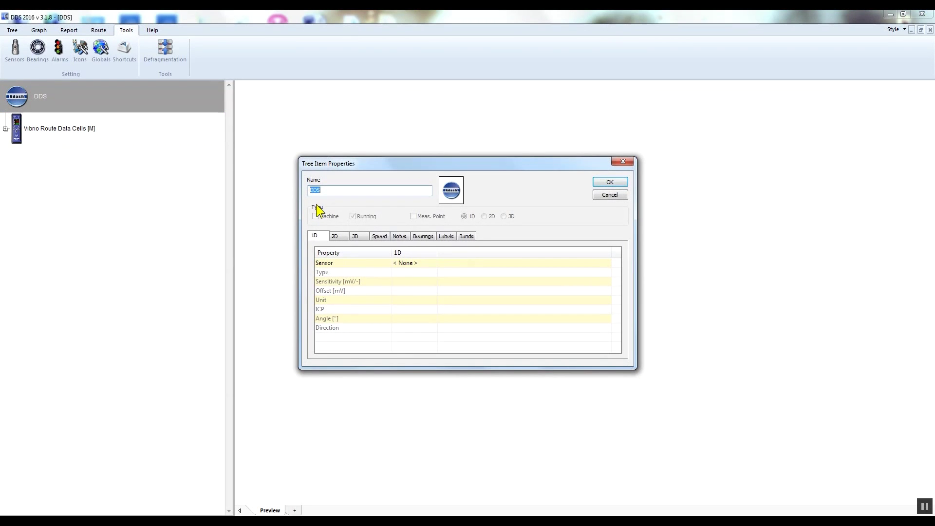
type("My company")
Step: Confirm the My company name and add a 'My factory' item with the Plant03_96_S icon
left_click(609, 182)
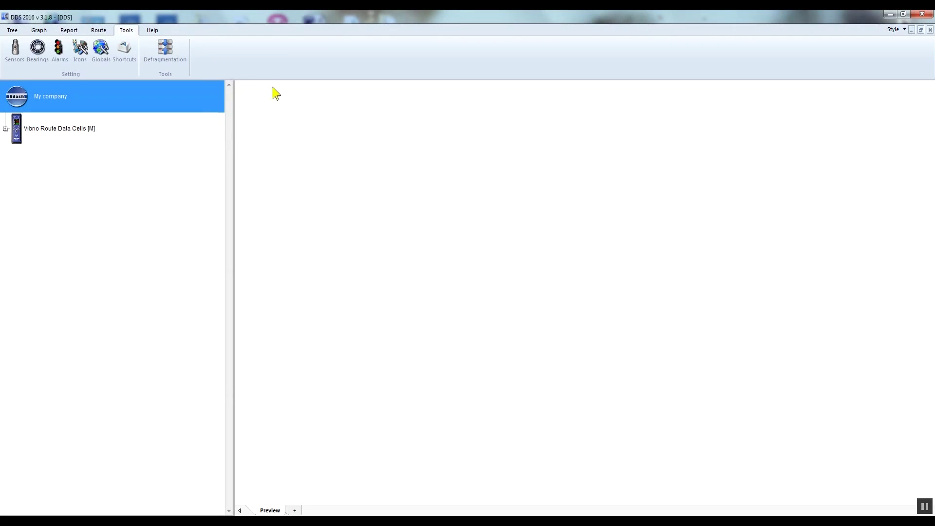
left_click(12, 31)
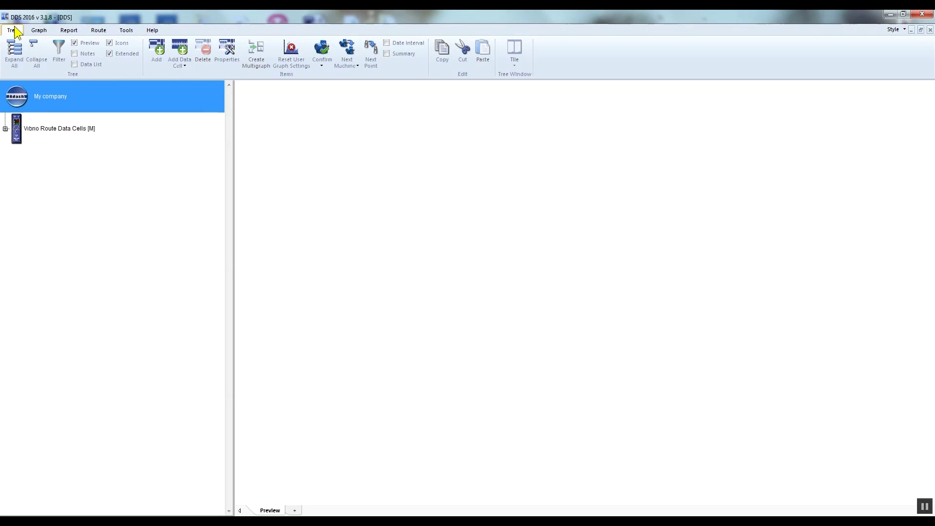
left_click(157, 53)
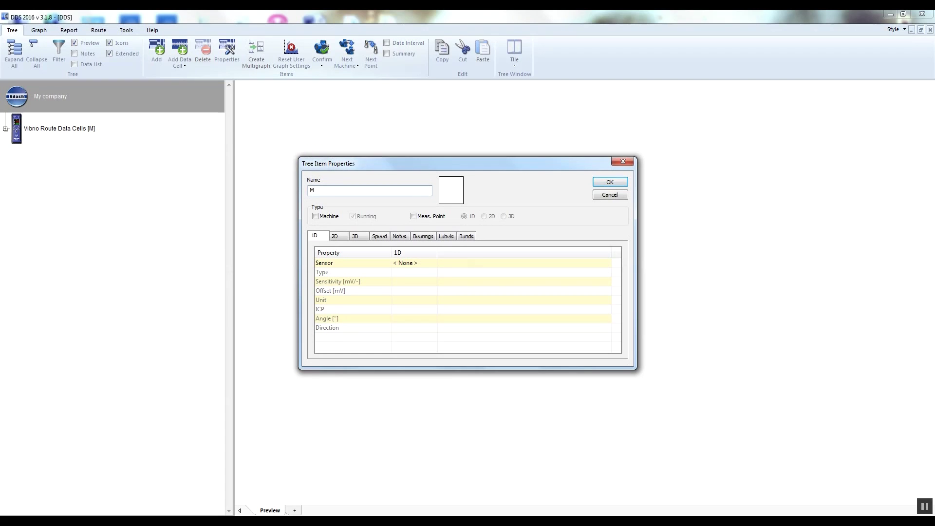
type("My factory")
left_click(449, 196)
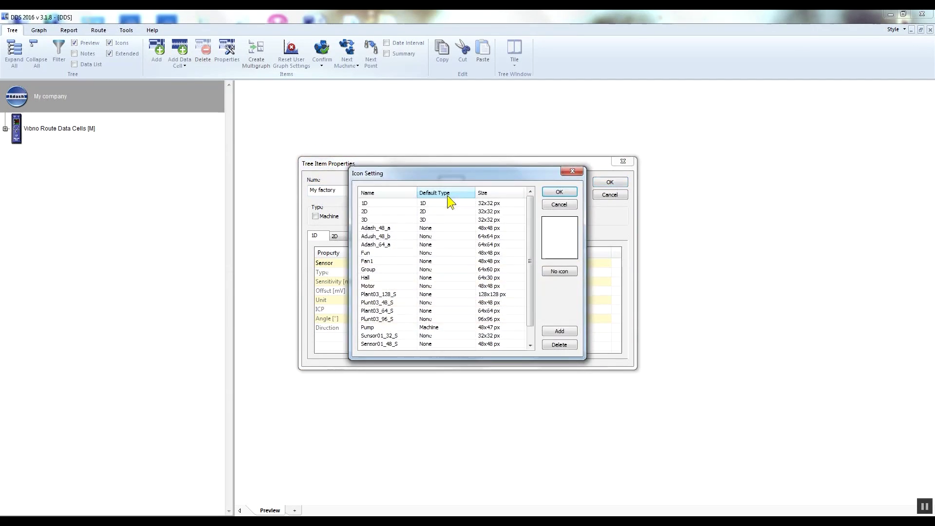
left_click(444, 320)
left_click(560, 192)
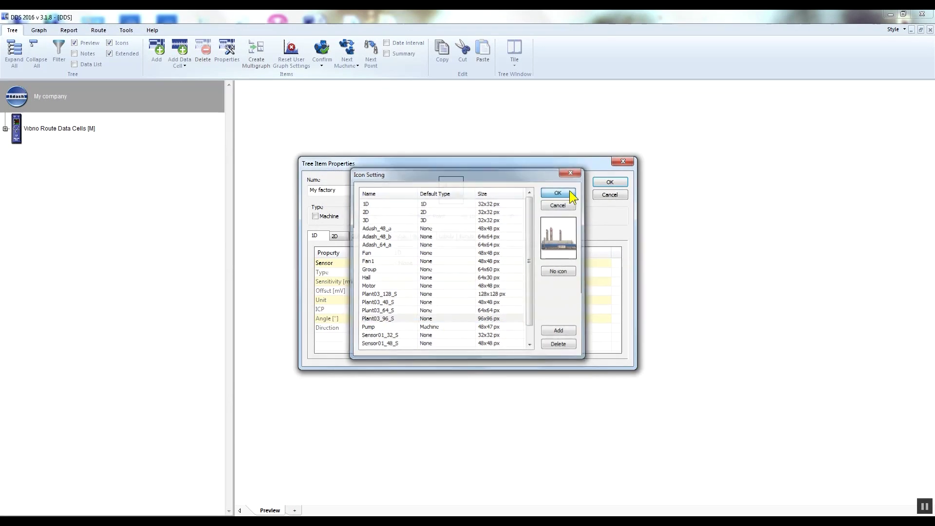
Step: Set My factory's sensor to AC150 and save the item
left_click(402, 263)
left_click(412, 264)
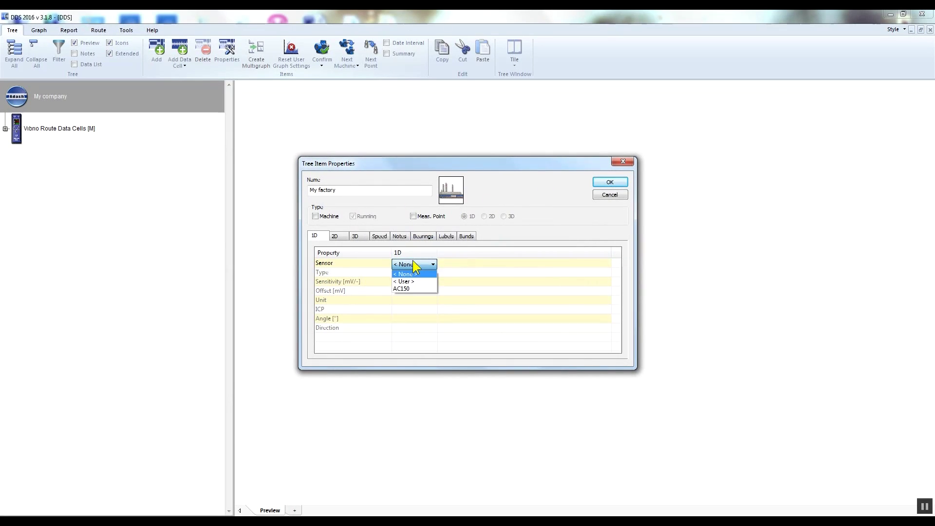
left_click(411, 288)
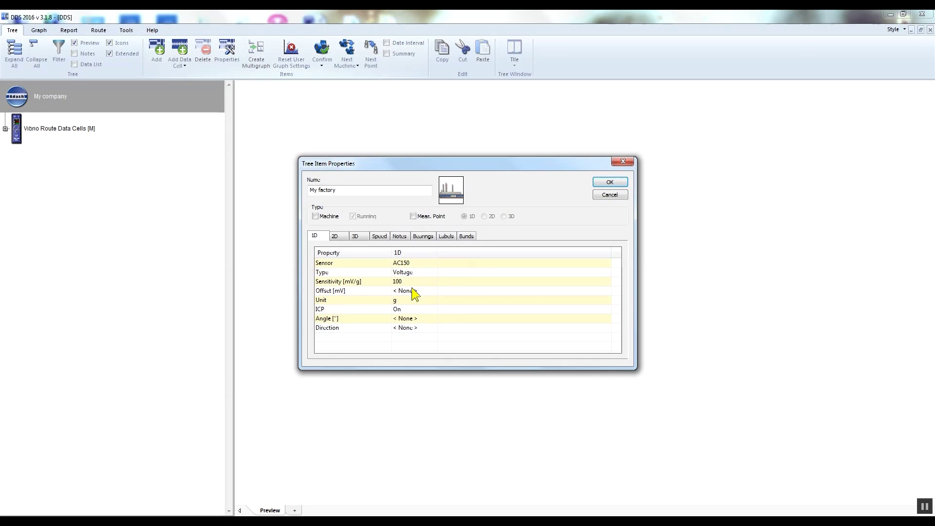
left_click(609, 180)
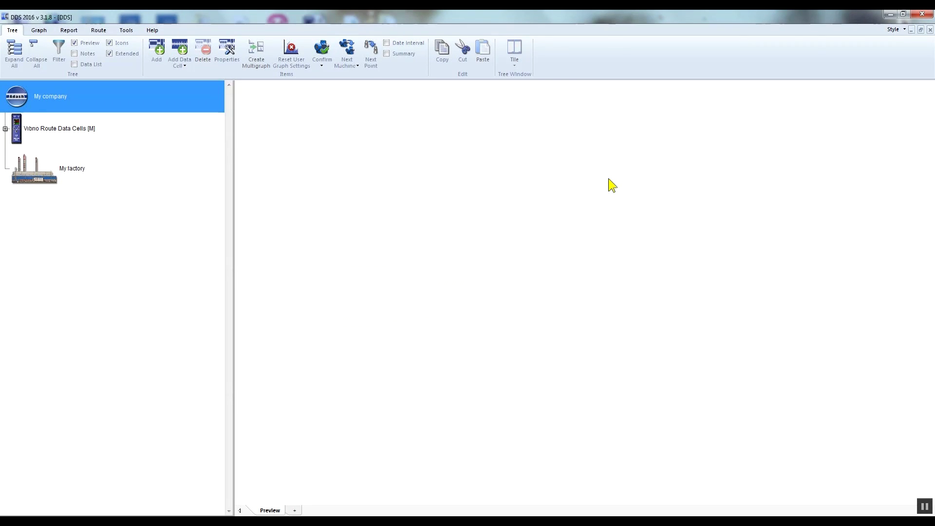
Step: Add a 'Department' item under My factory with the Hall building icon
left_click(73, 169)
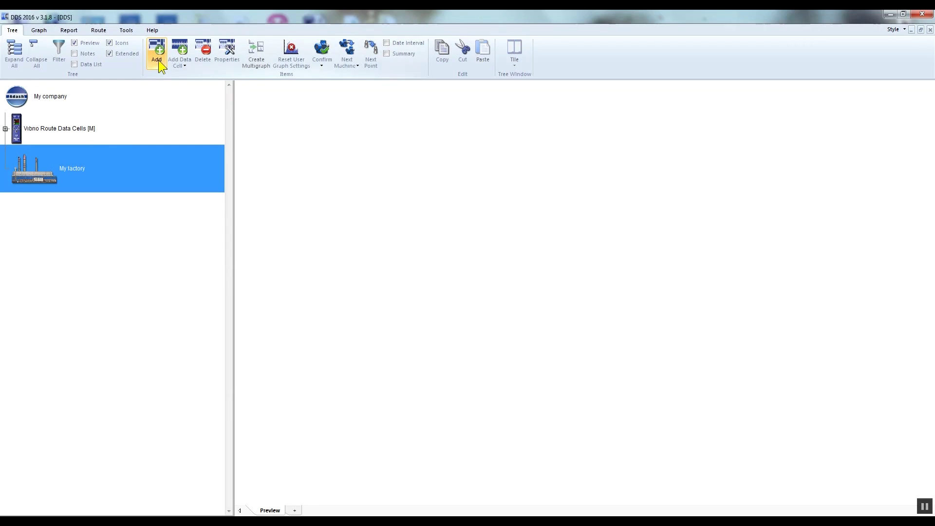
right_click(109, 174)
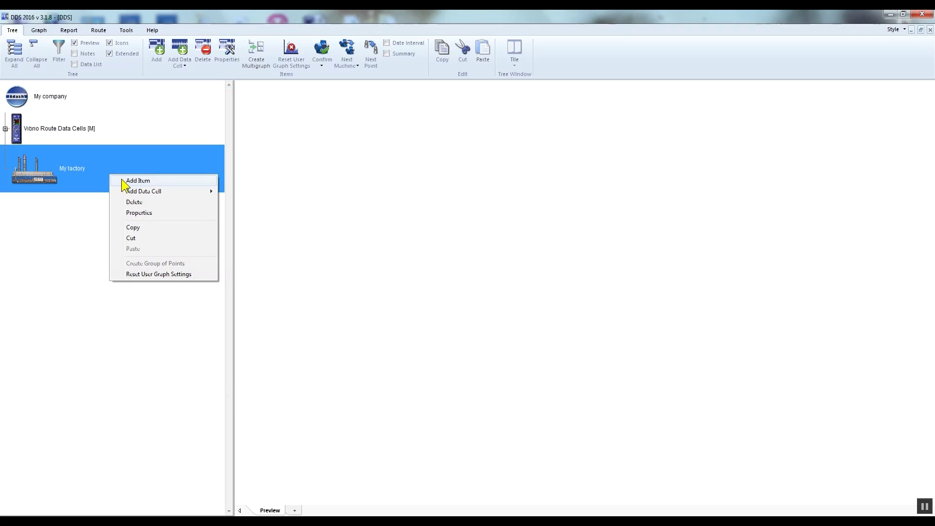
left_click(138, 180)
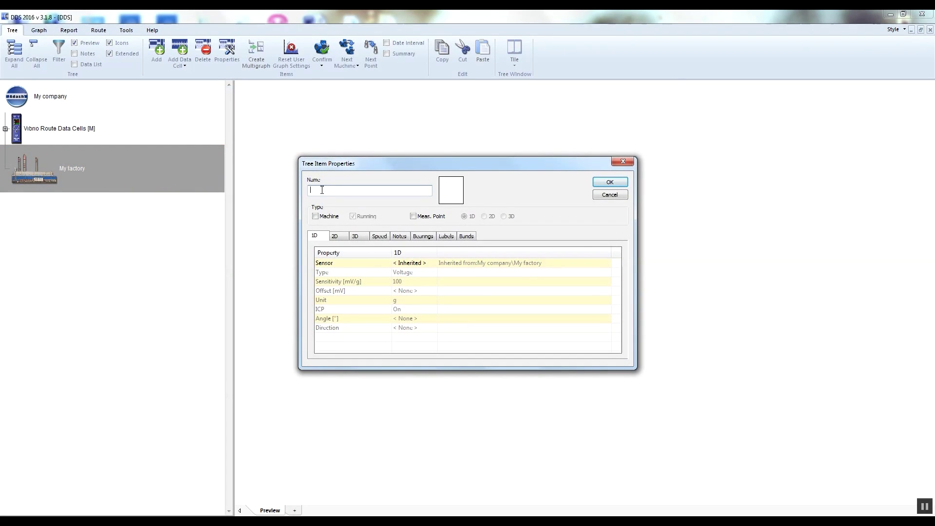
type("Department")
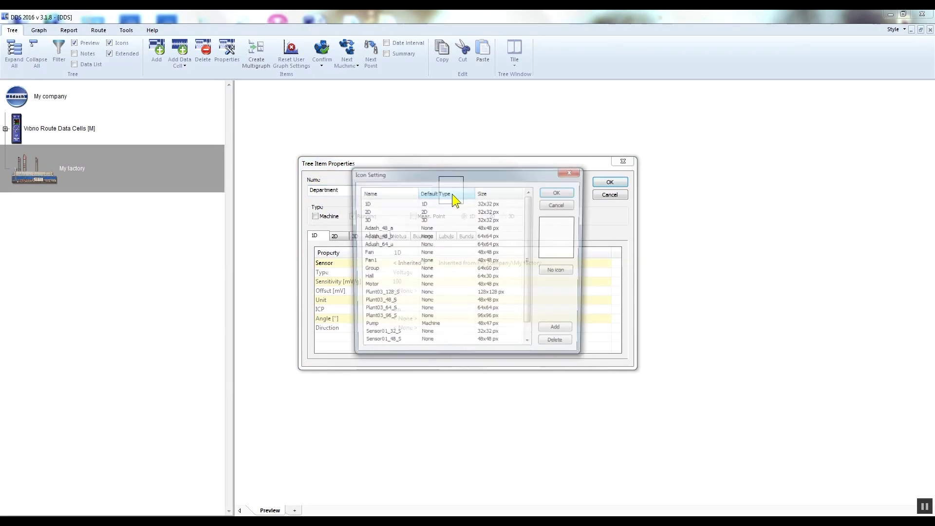
left_click(453, 194)
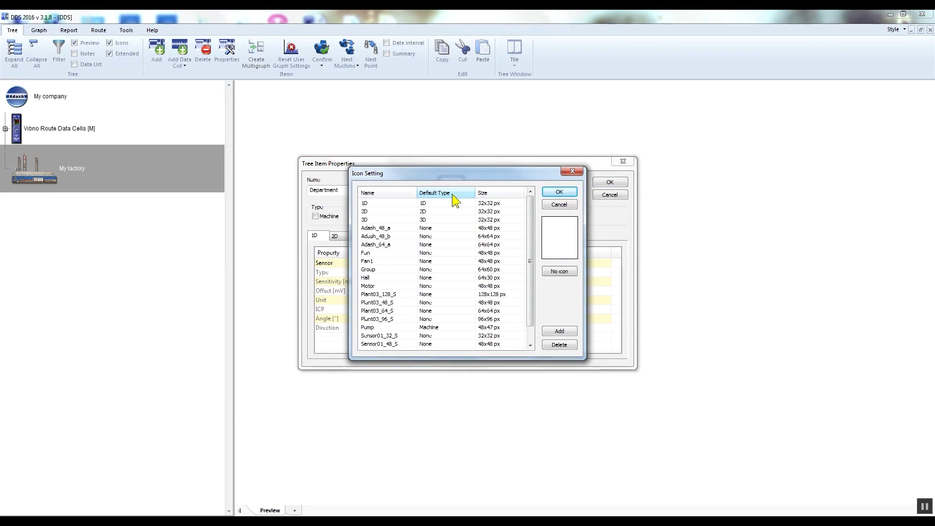
left_click(447, 278)
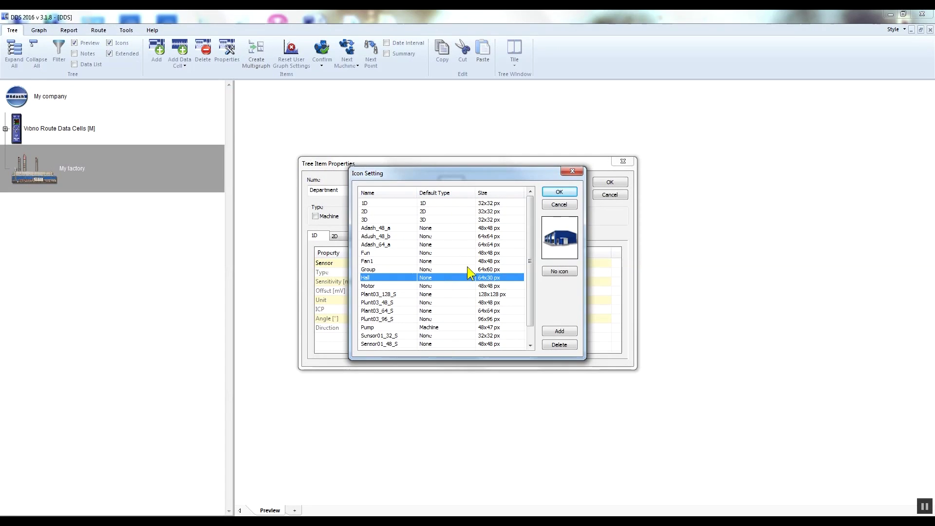
left_click(558, 193)
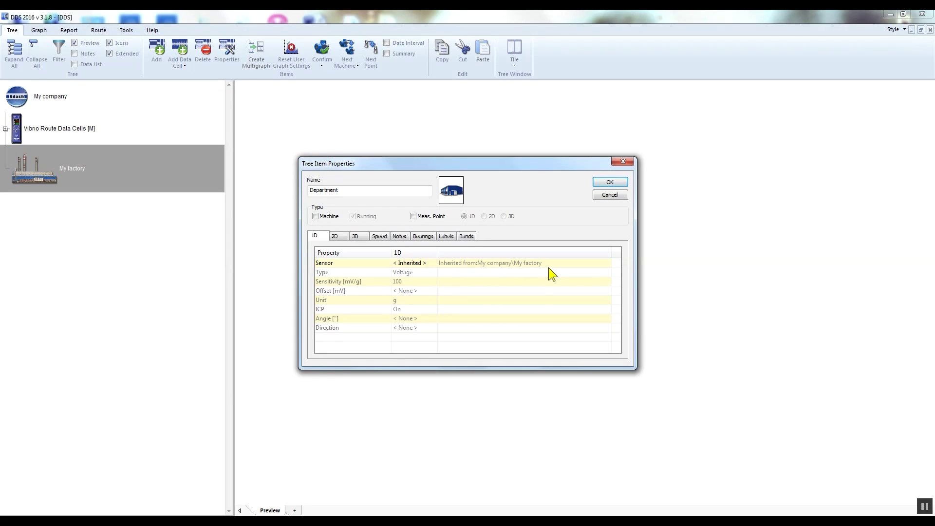
left_click(610, 182)
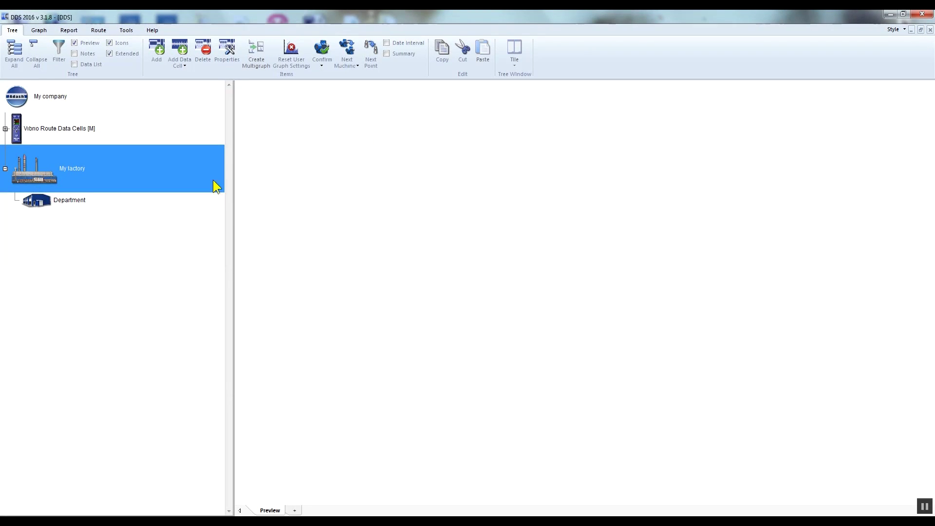
Step: Add a 'Machine' item under Department with the Motor icon, flagged as a machine
left_click(93, 209)
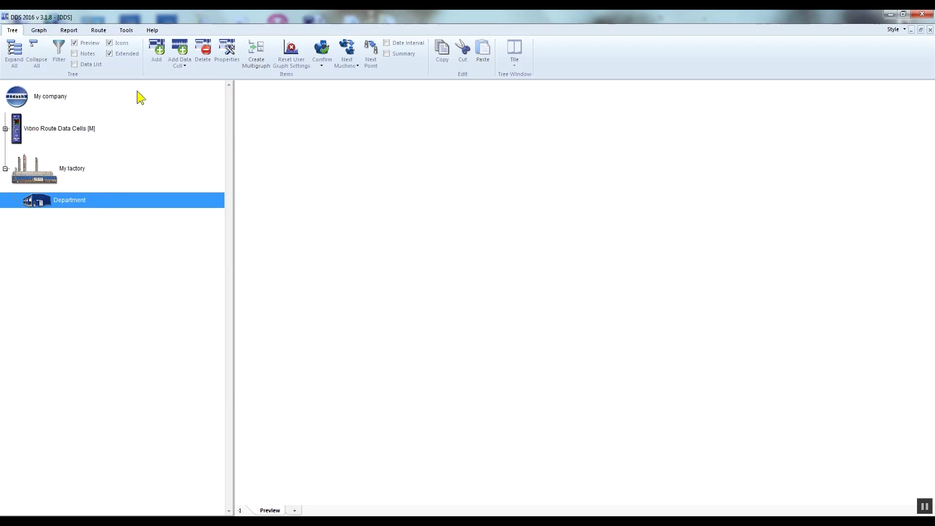
left_click(155, 68)
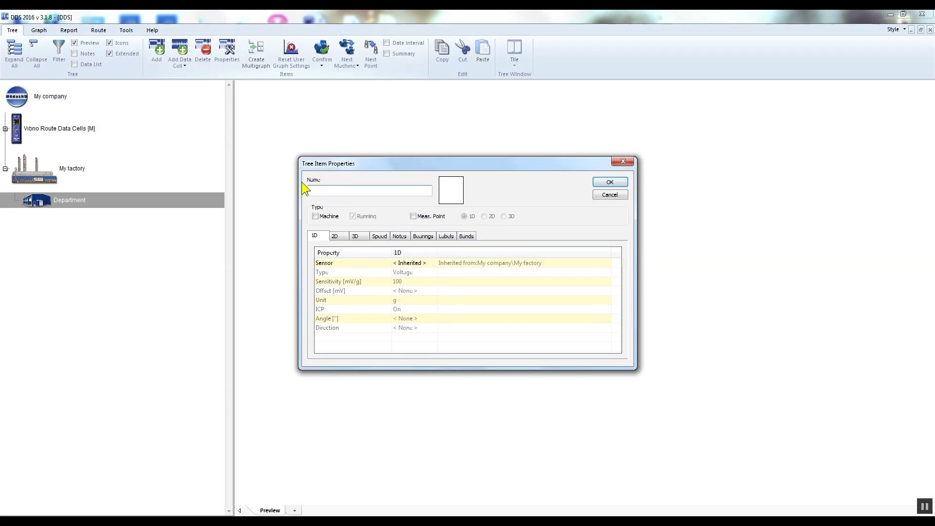
type("Machine")
left_click(447, 195)
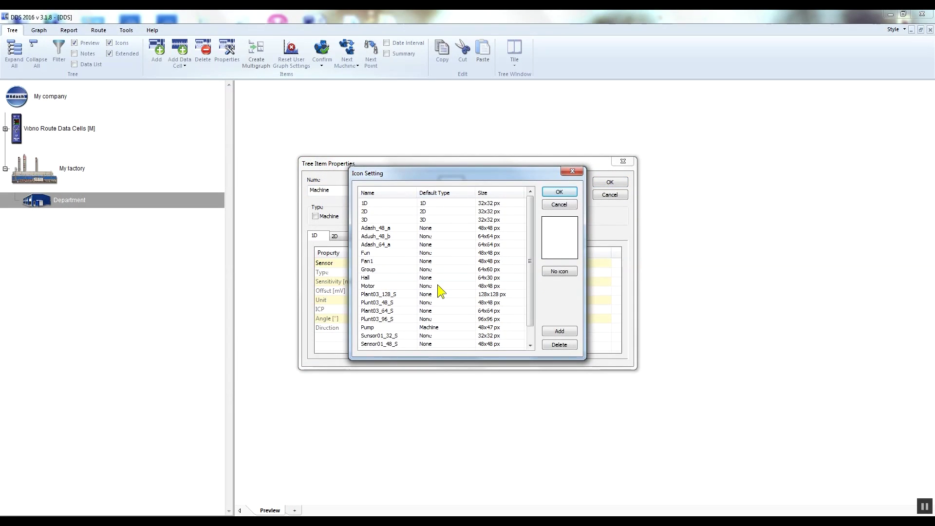
left_click(439, 286)
left_click(566, 193)
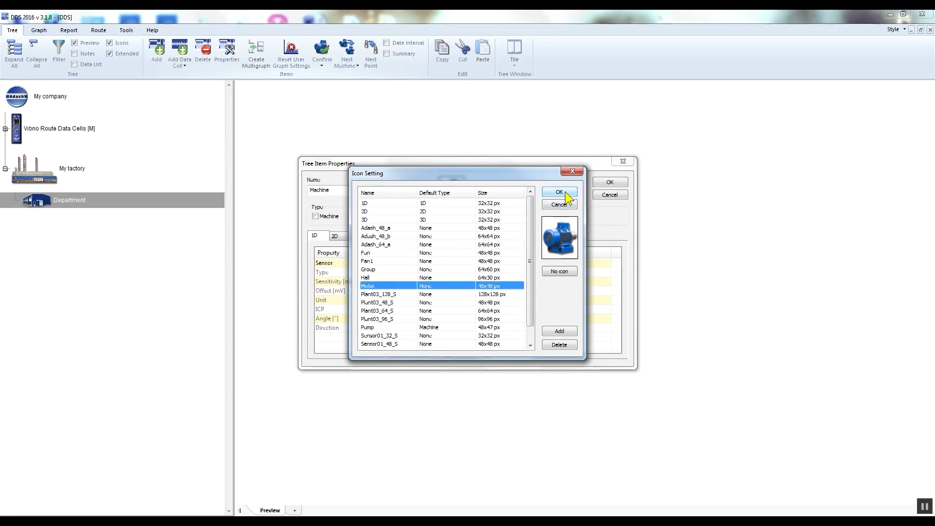
left_click(313, 217)
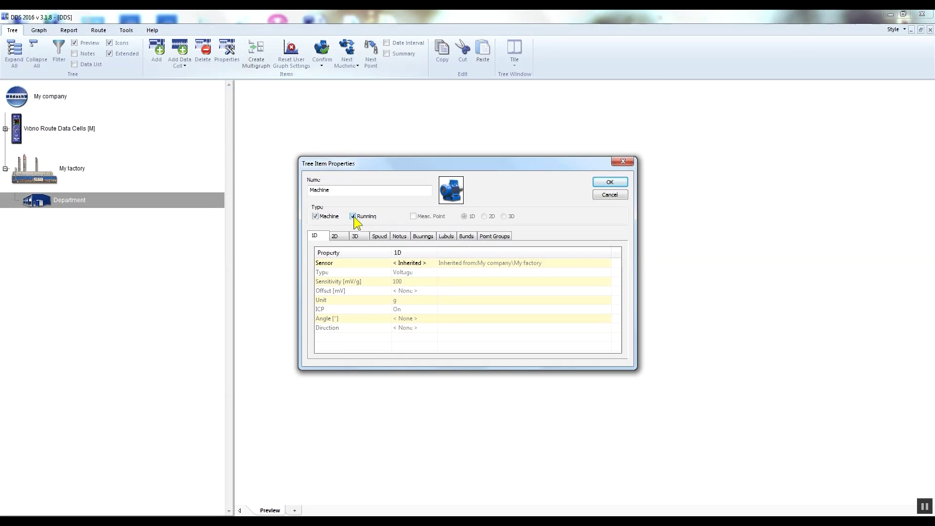
left_click(611, 181)
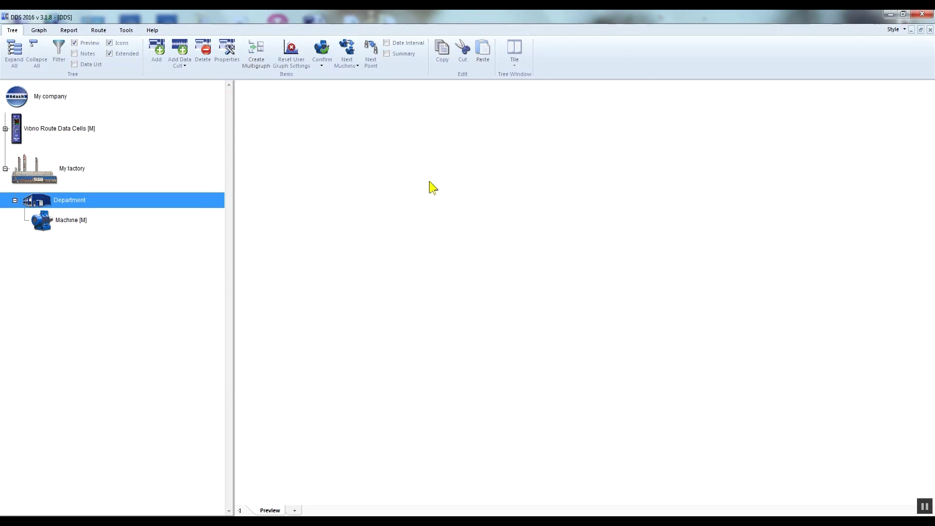
Step: Add 'Bearing 1' under Machine [M] as a measurement point with the 1D icon
left_click(81, 227)
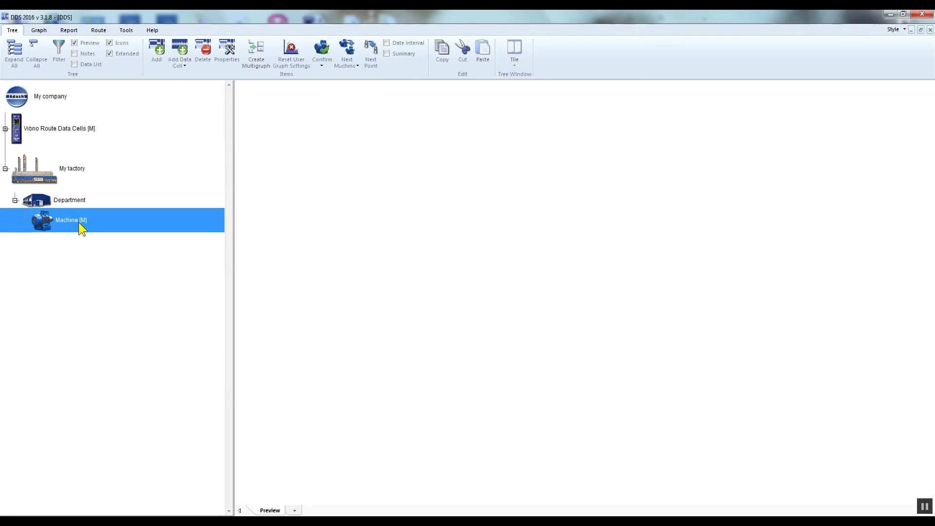
right_click(108, 227)
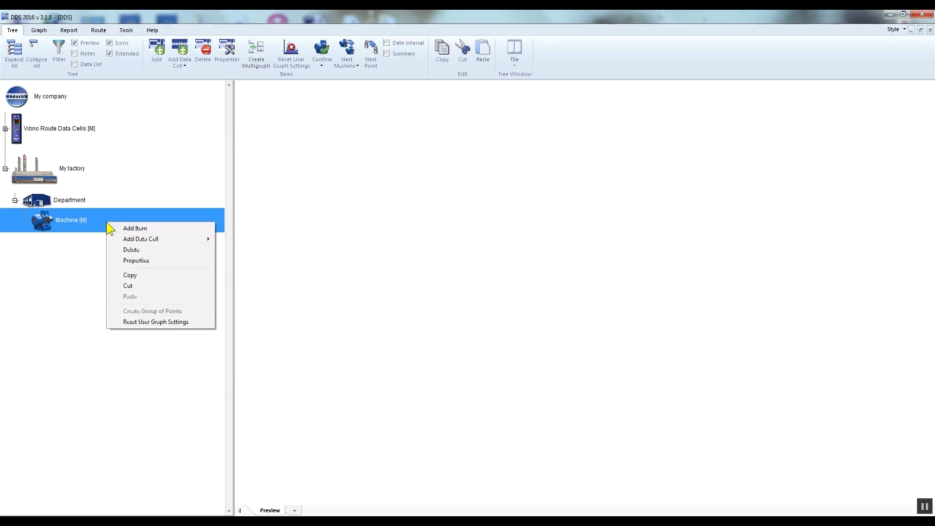
left_click(127, 228)
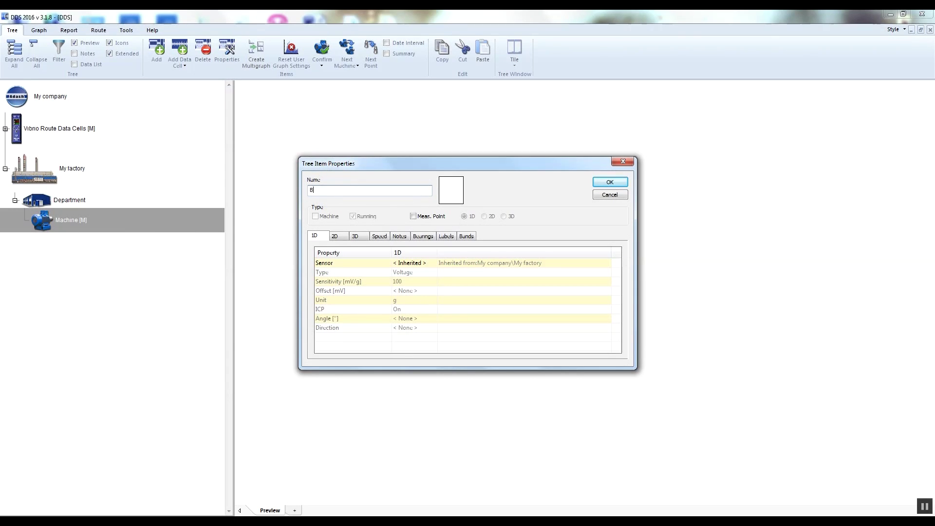
type("earing 1")
left_click(453, 190)
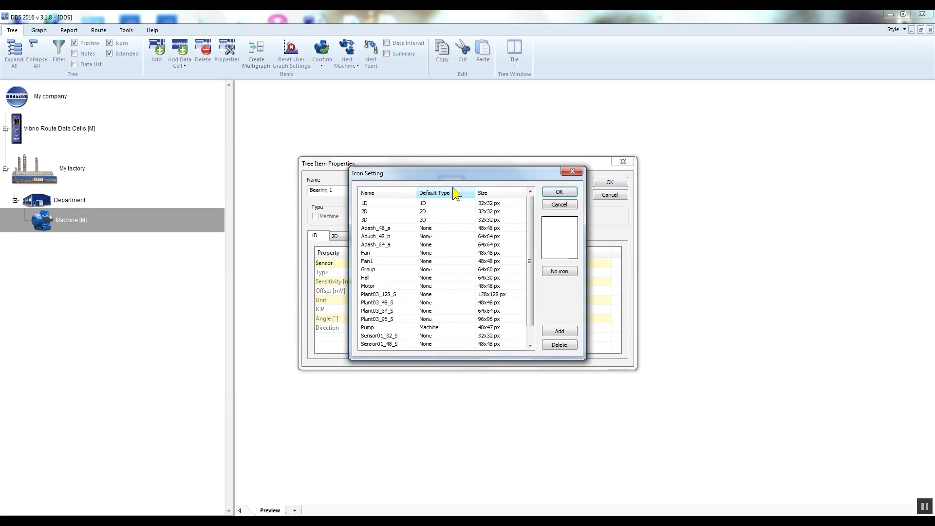
left_click(455, 203)
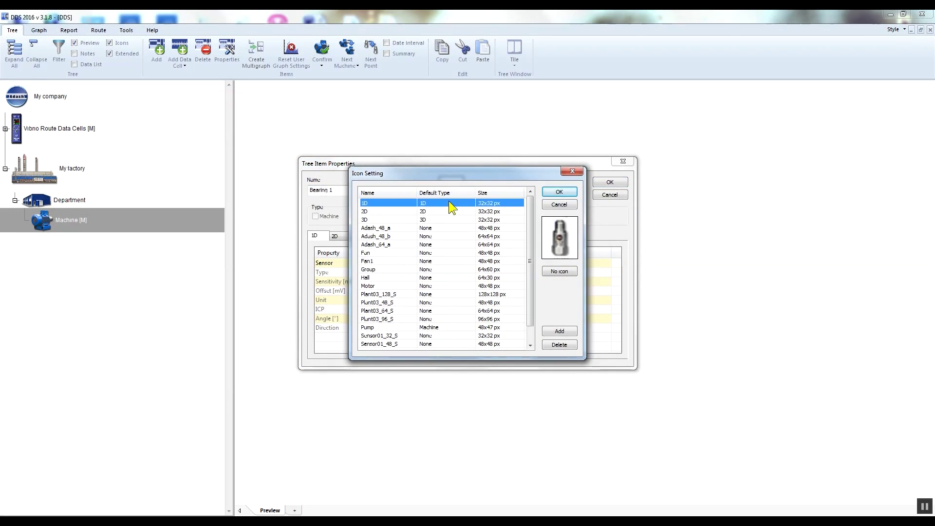
left_click(560, 191)
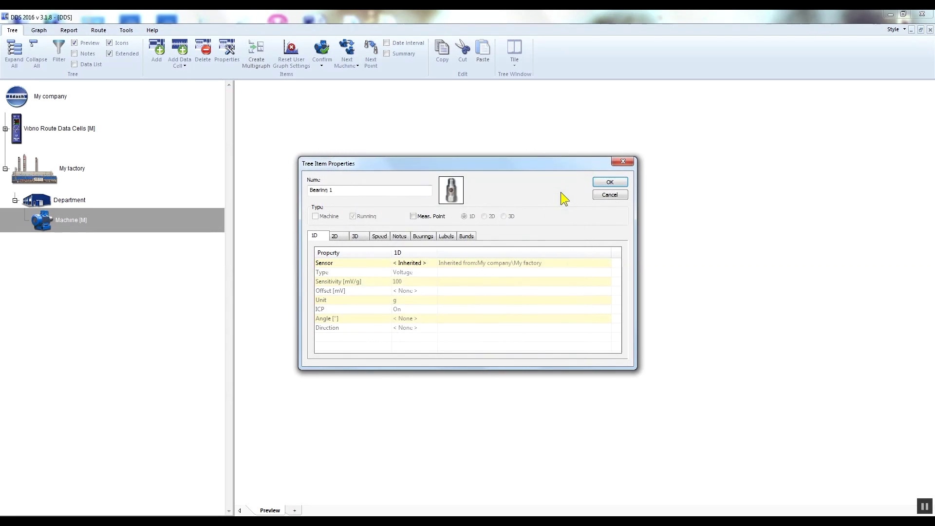
left_click(414, 217)
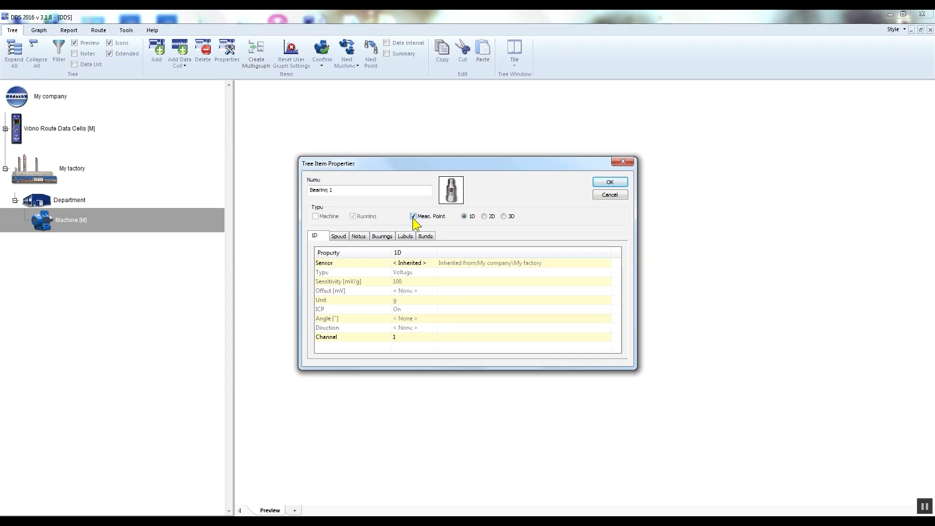
left_click(618, 183)
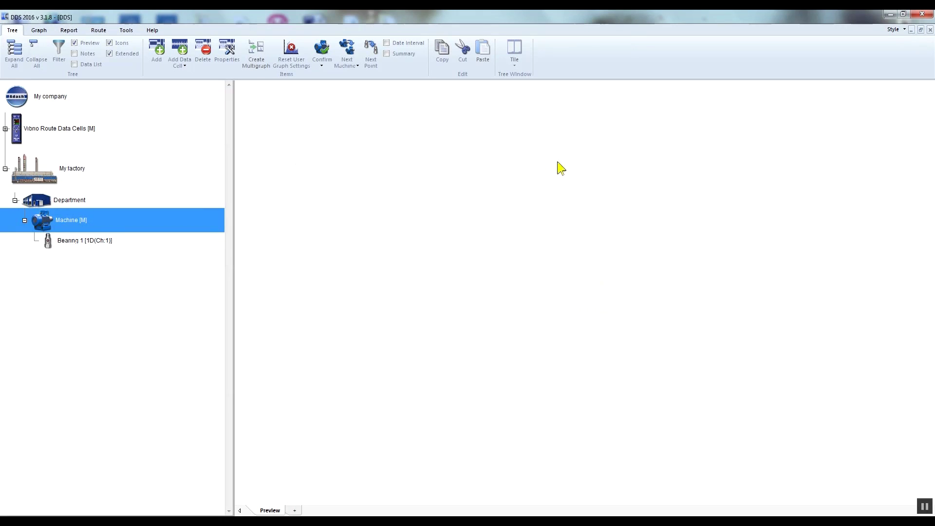
Step: Expand Vibro Route Data Cells > Pre-Defined Route Data Cells and preview Vel_RMS
left_click(73, 246)
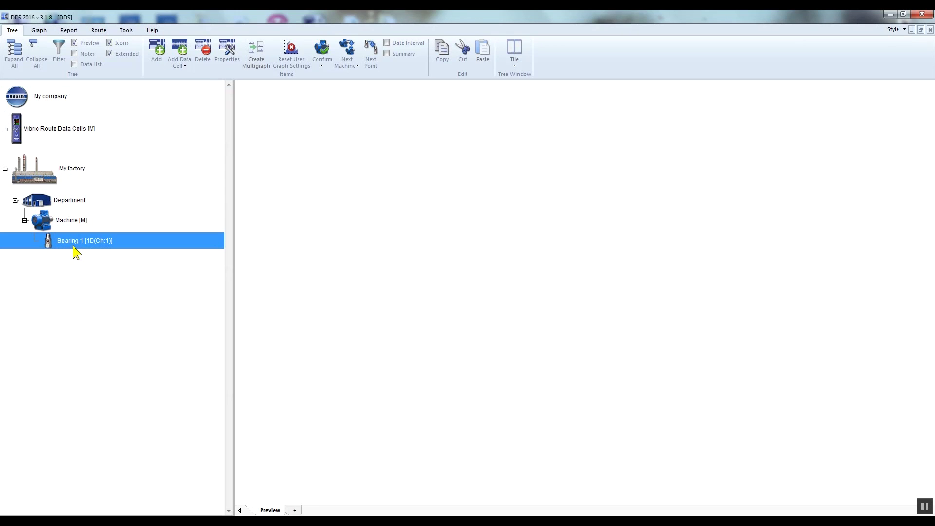
left_click(6, 129)
left_click(16, 130)
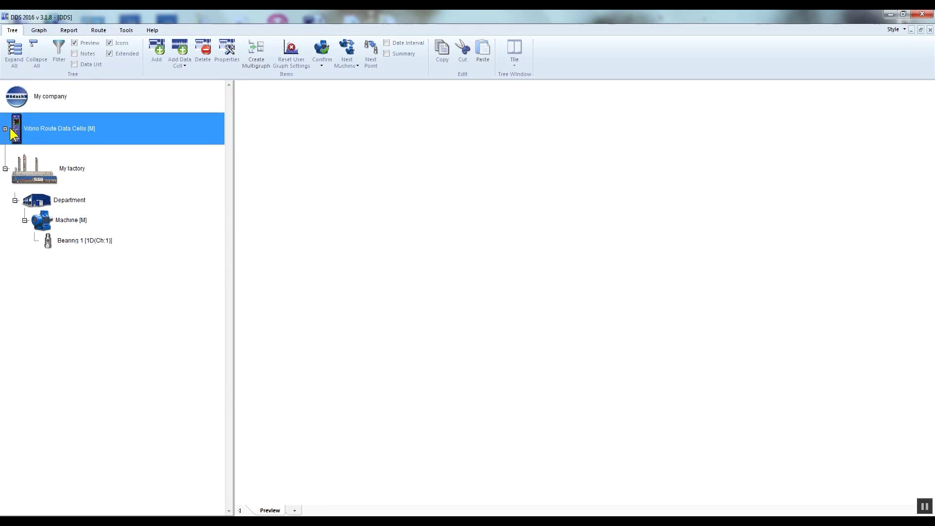
left_click(6, 129)
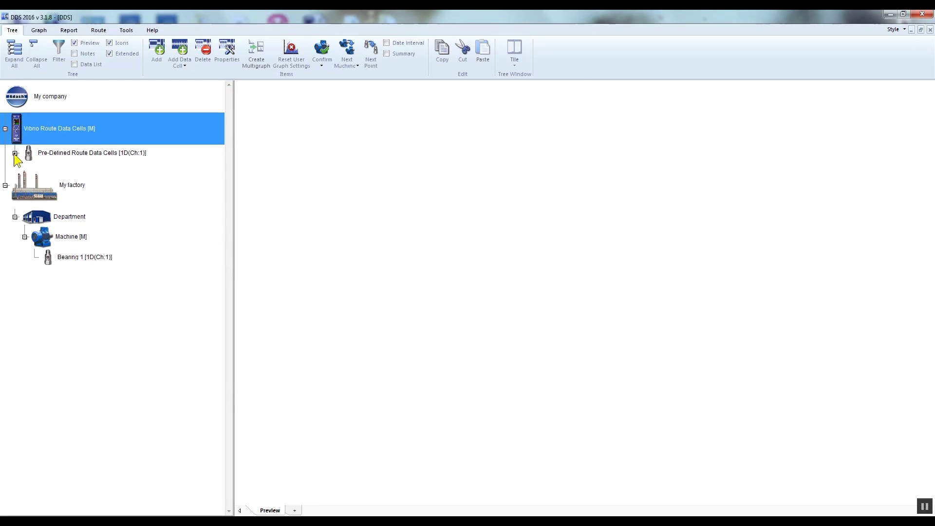
left_click(15, 153)
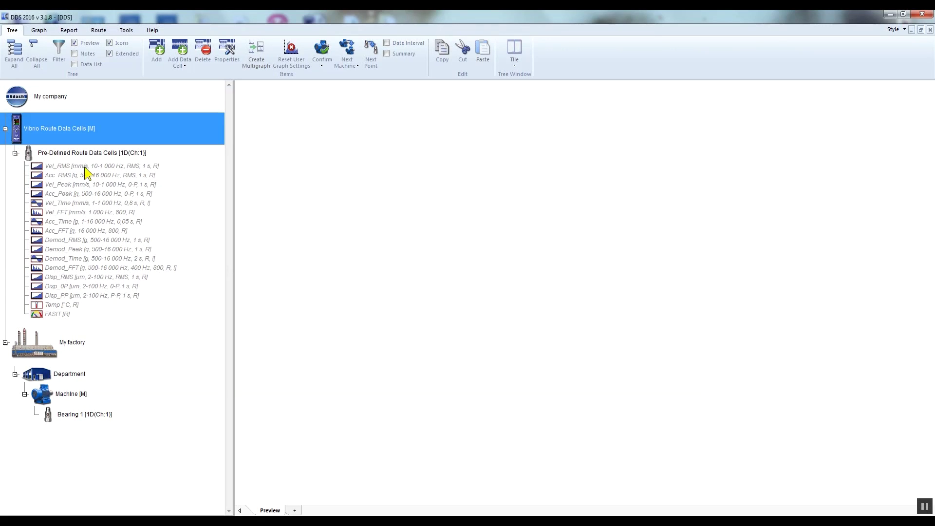
left_click(158, 167)
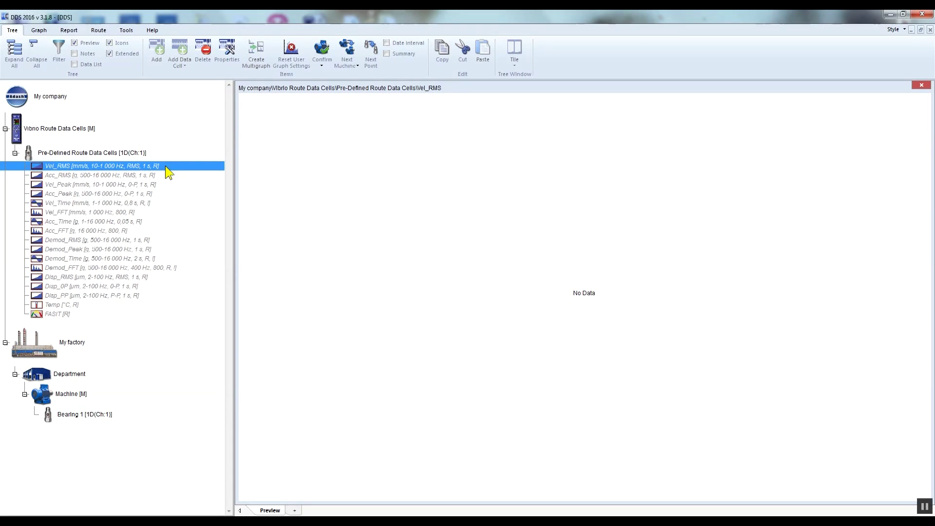
right_click(166, 167)
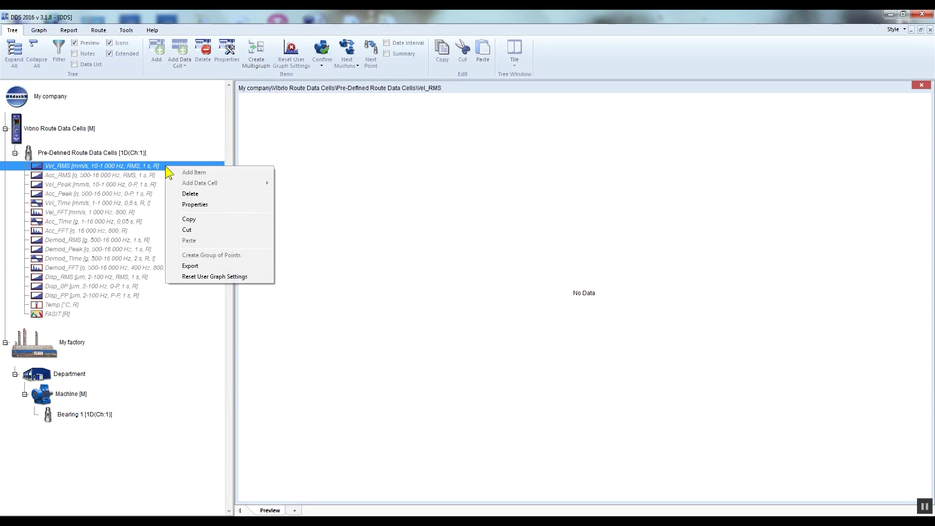
left_click(200, 205)
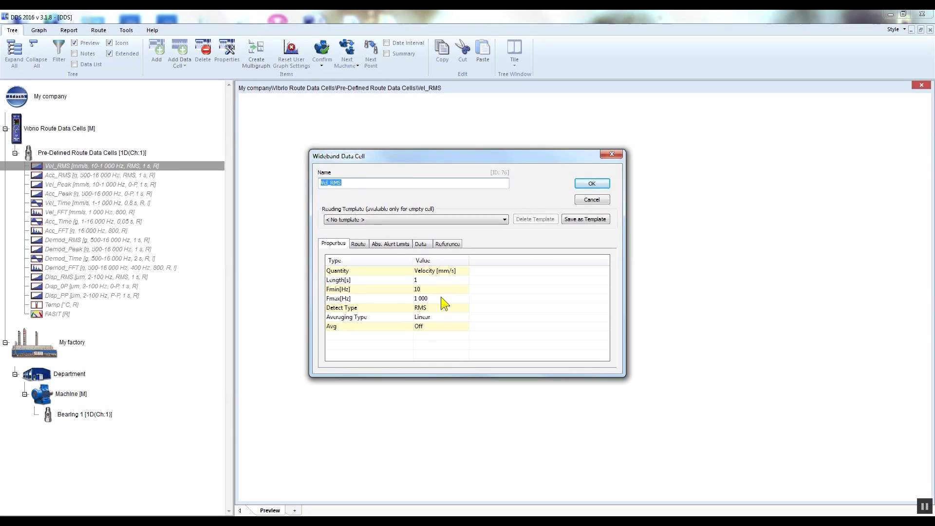
left_click(592, 183)
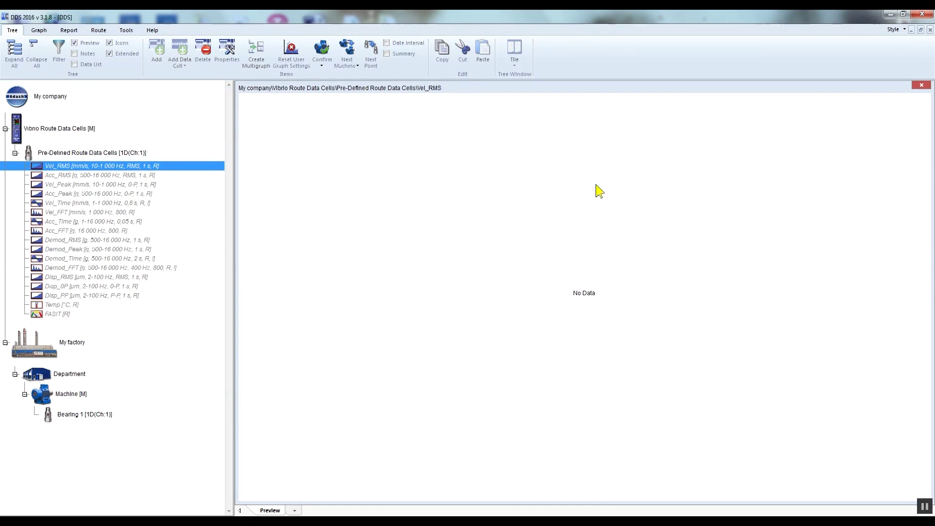
Step: Preview Acc_RMS and Vel_FFT, then show Vel_RMS, Acc_RMS and Vel_FFT together in three panels
left_click(151, 175)
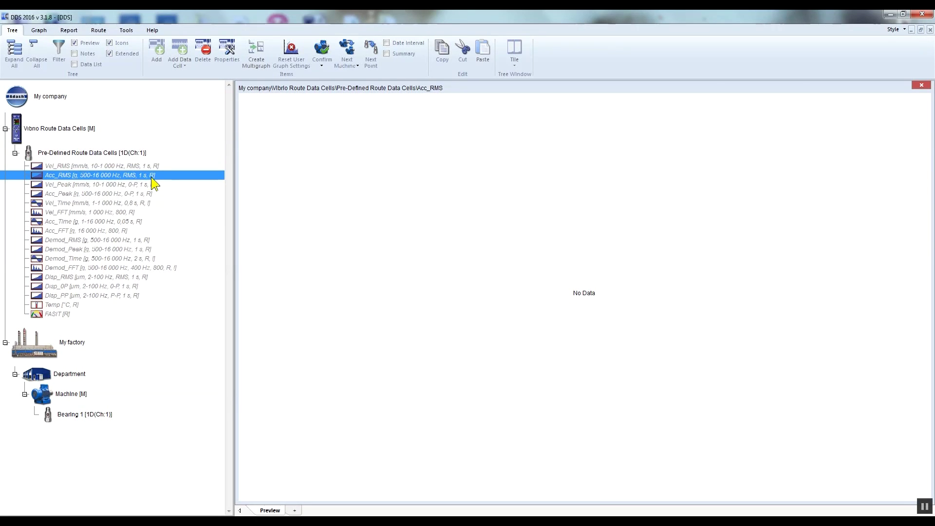
left_click(128, 214)
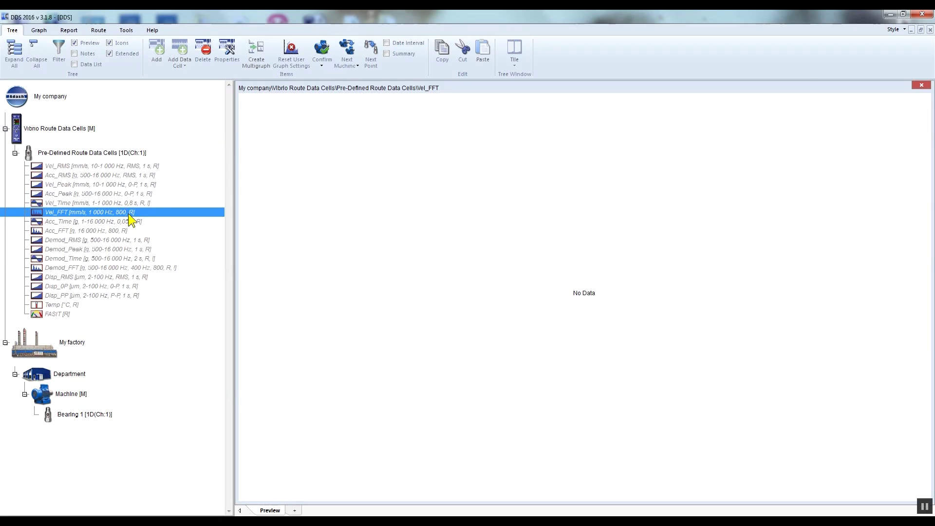
left_click(159, 167)
left_click(154, 174, "ctrl")
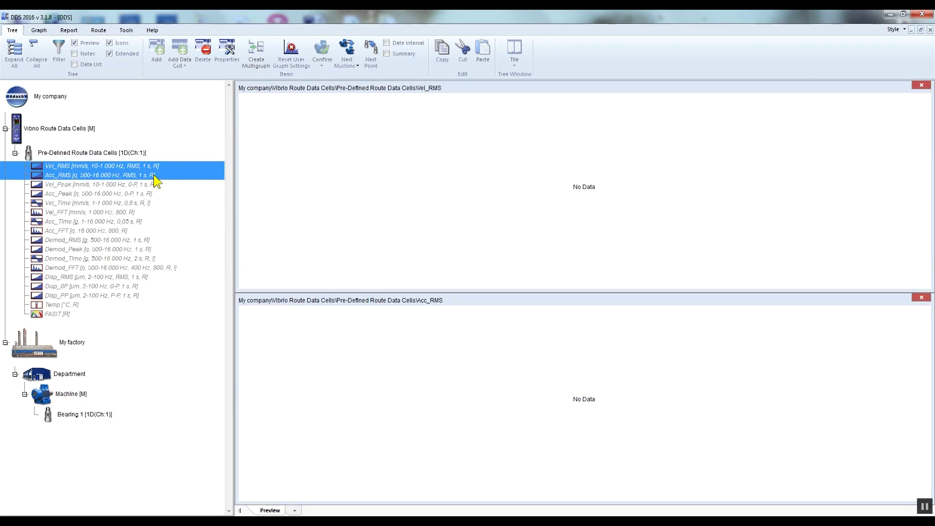
left_click(133, 210, "ctrl")
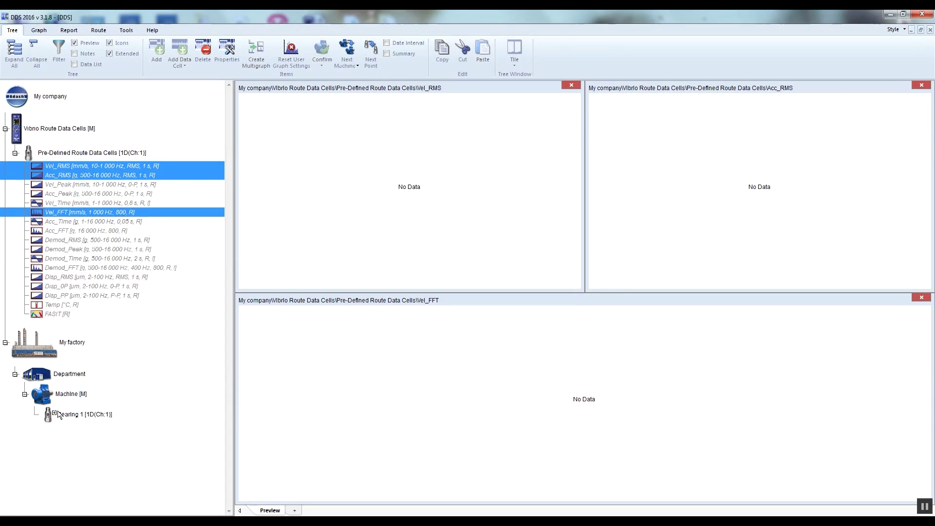
Step: Copy (not move) the Vel_RMS, Acc_RMS and Vel_FFT cells onto Bearing 1 and expand it
left_click_drag(59, 415, 60, 418)
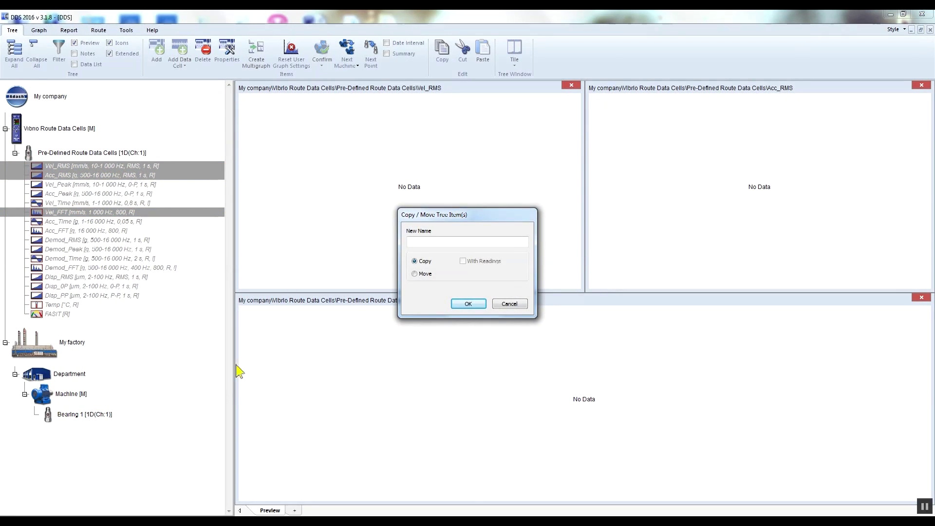
left_click(415, 274)
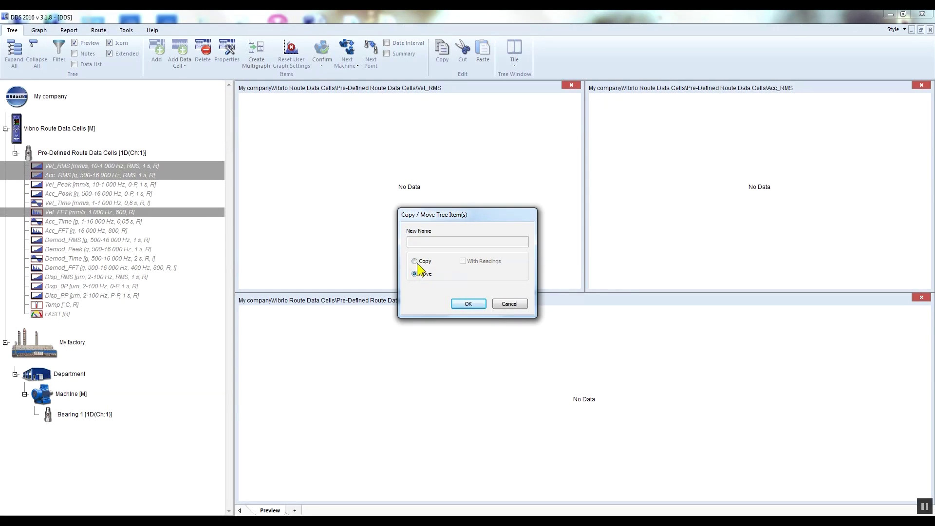
left_click(415, 261)
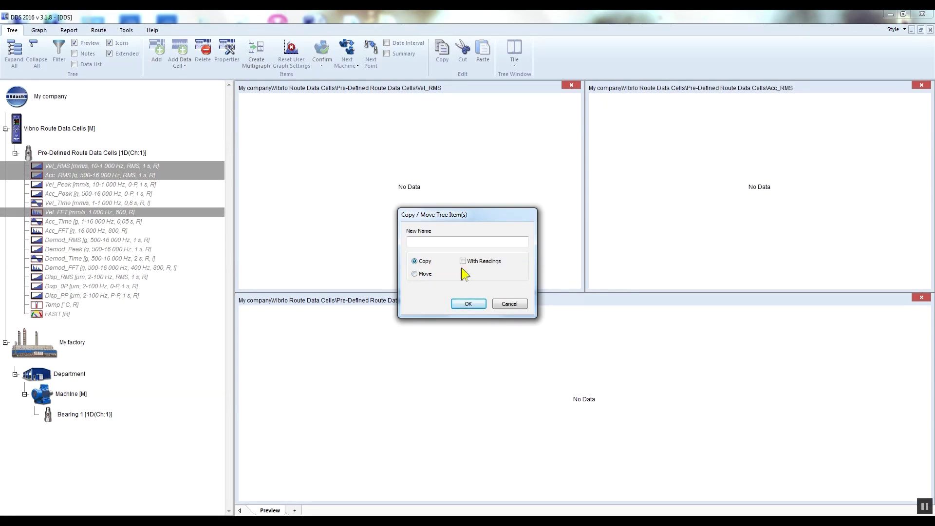
left_click(480, 306)
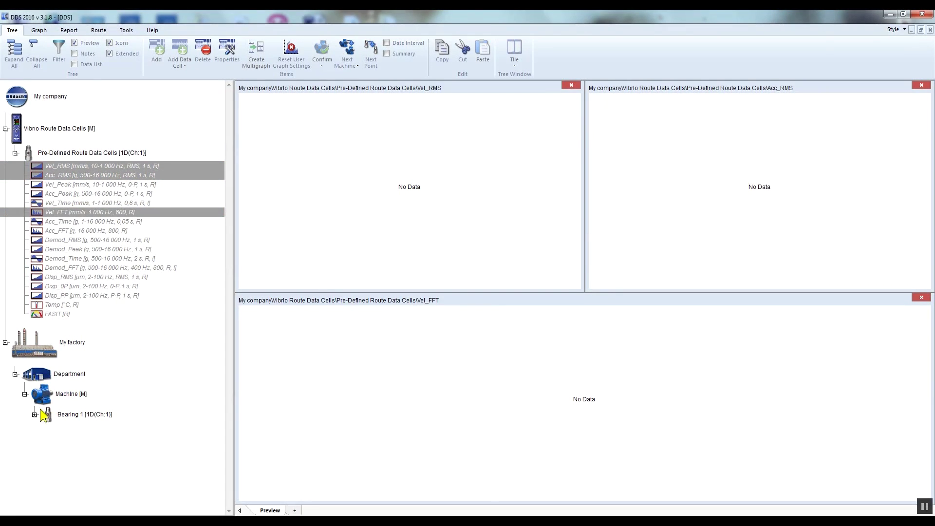
left_click(35, 414)
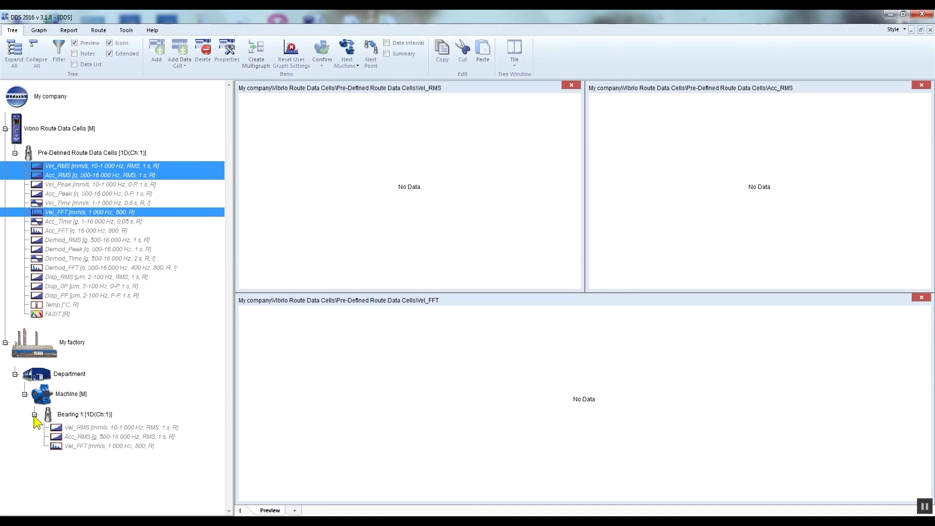
Step: Duplicate Bearing 1 with its cells under Machine [M] as Bearing 2
left_click(5, 129)
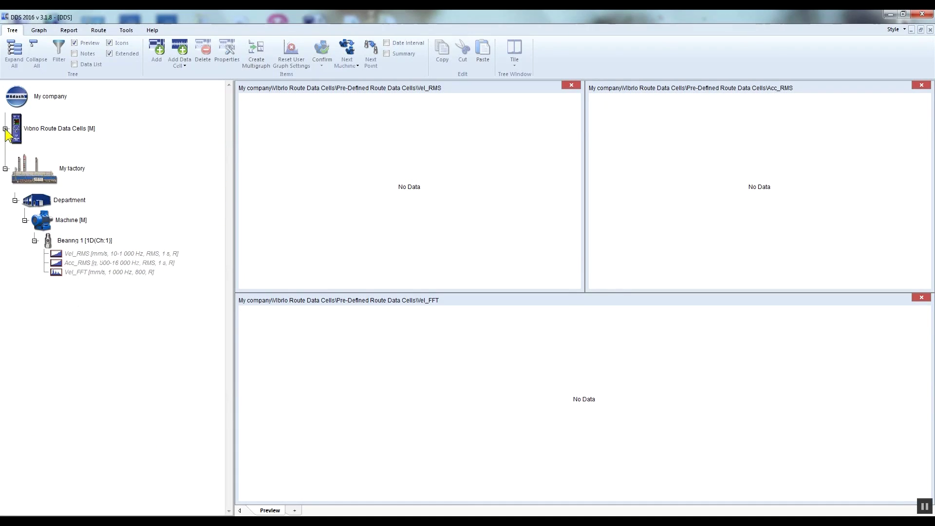
left_click(80, 242)
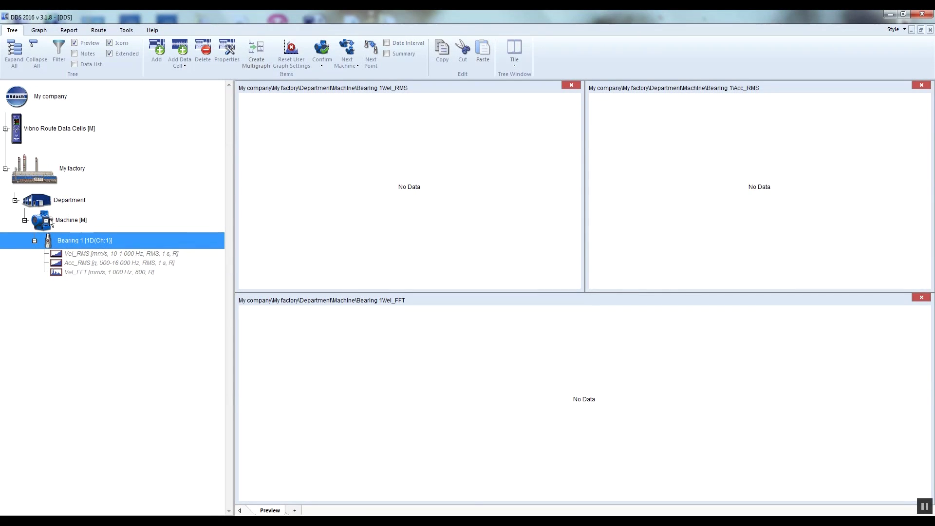
left_click_drag(50, 221, 49, 220)
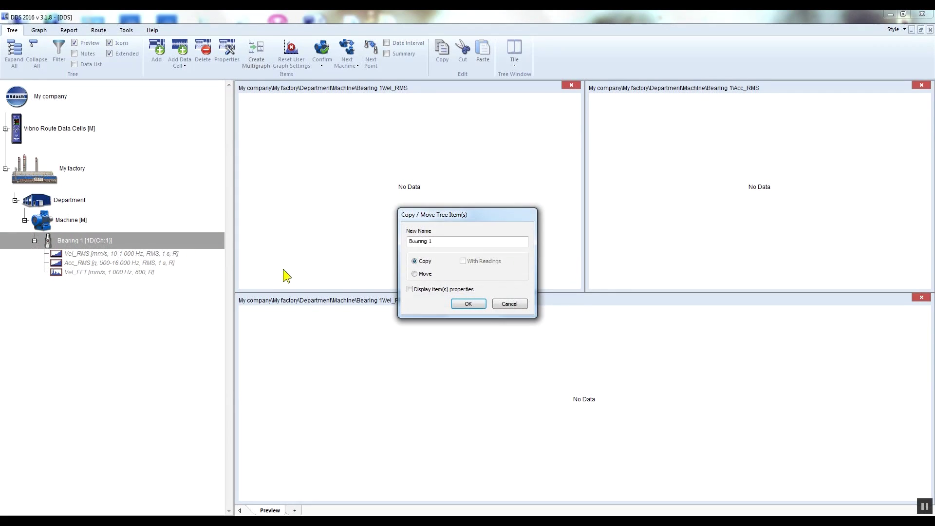
left_click(441, 241)
key("BackSpace")
type("2")
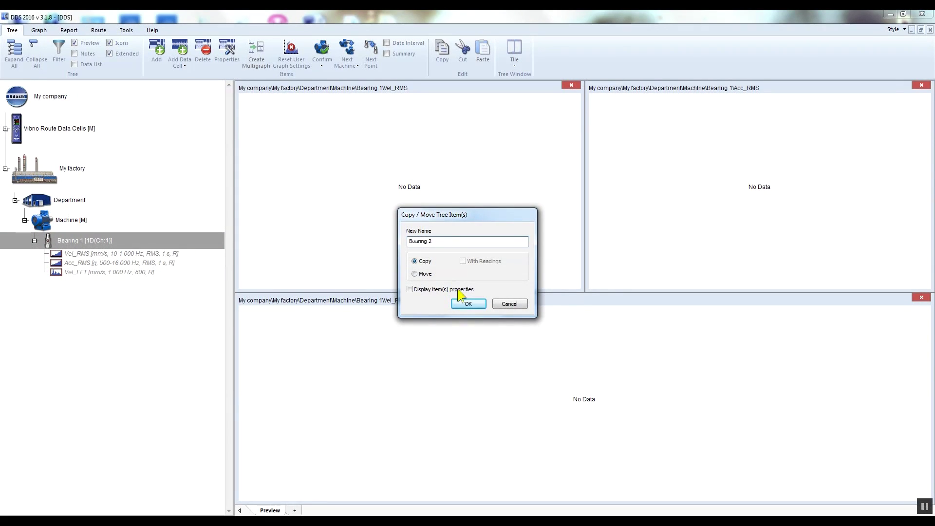
left_click(470, 305)
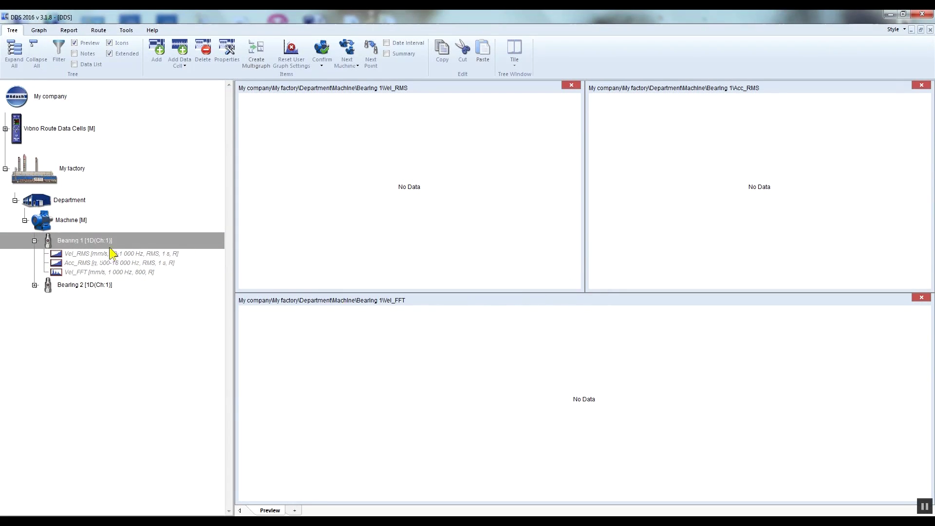
Step: Copy Machine [M] onto Department as Machine 2
left_click(49, 221)
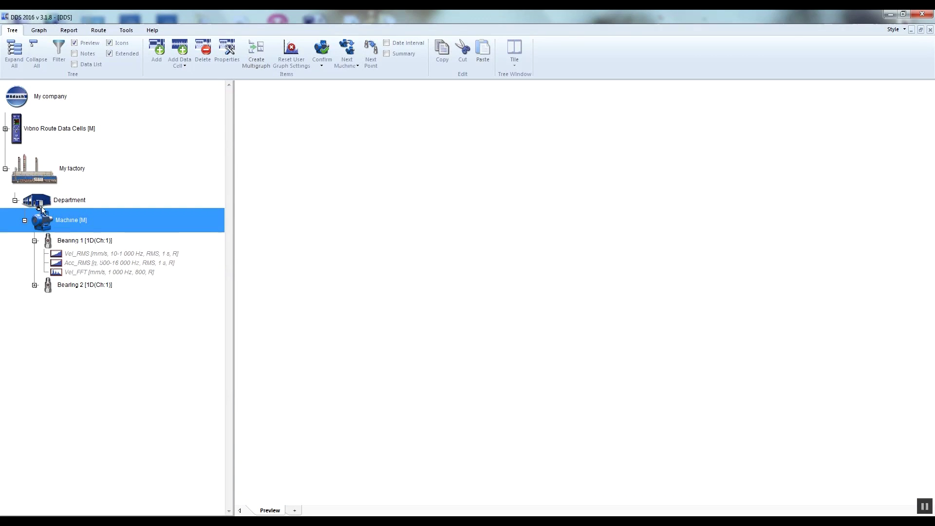
left_click_drag(39, 204, 39, 204)
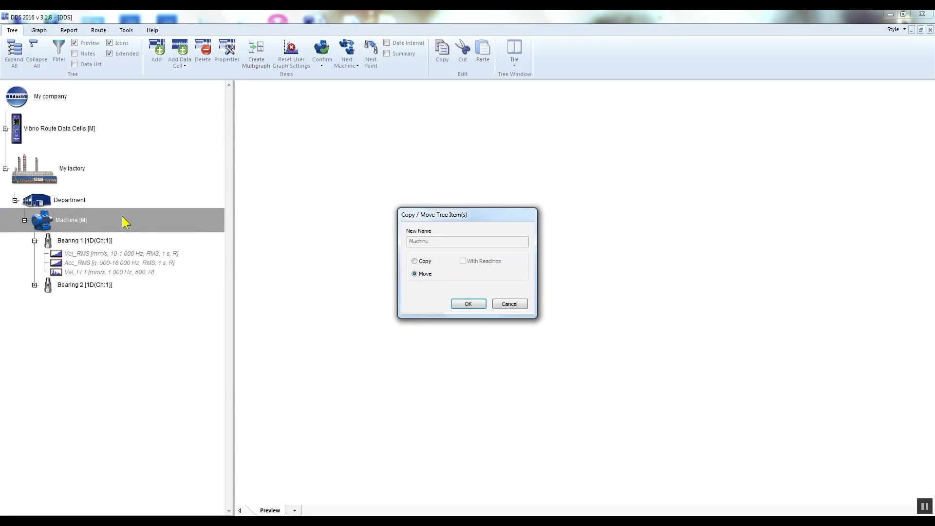
left_click(416, 262)
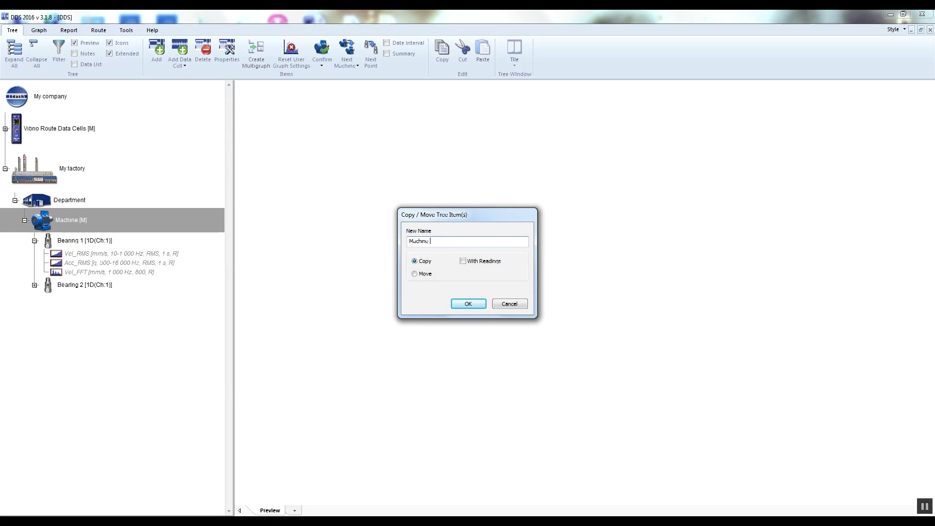
left_click(470, 303)
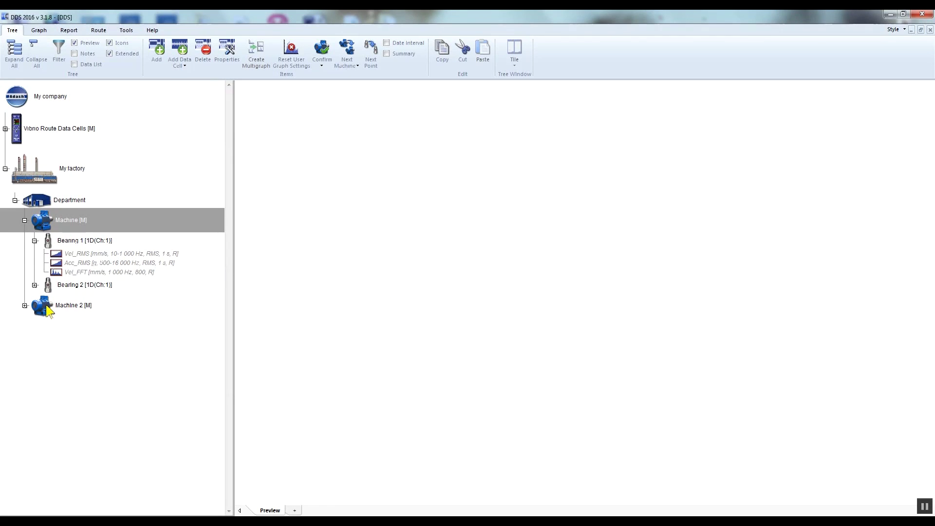
Step: Expand Machine 2 and every bearing to reveal their cells, then select My factory
left_click(24, 305)
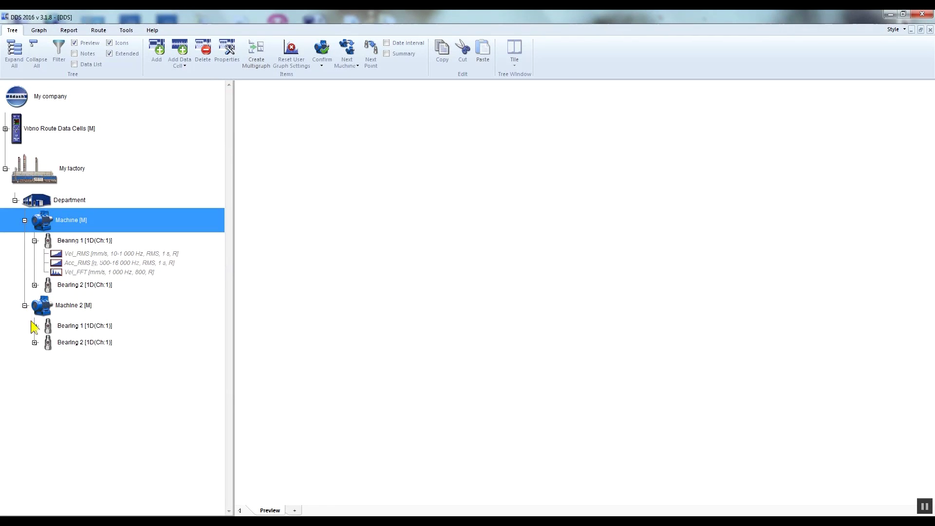
left_click(34, 326)
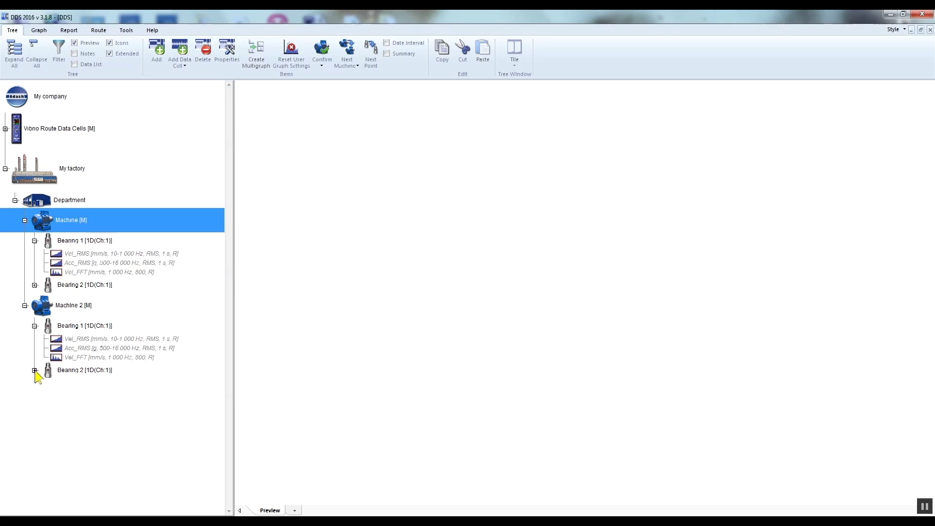
left_click(34, 371)
left_click(34, 285)
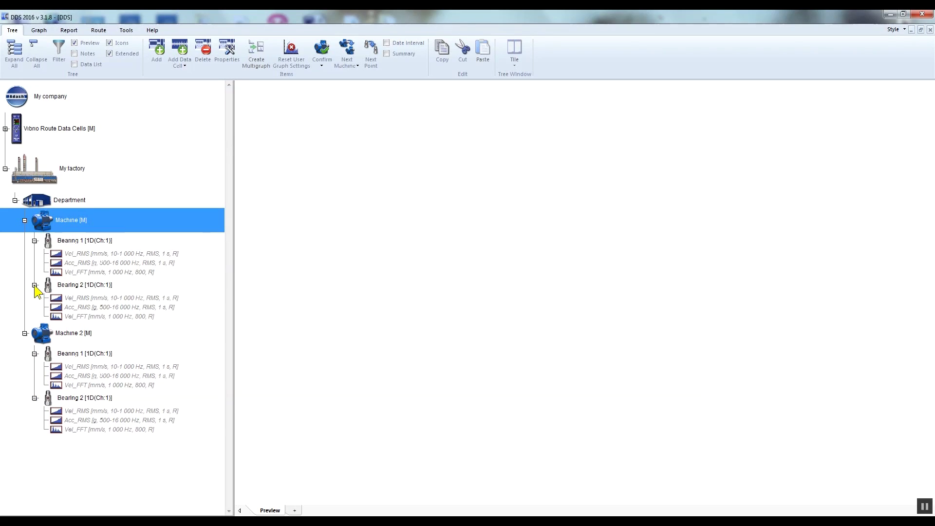
left_click(18, 175)
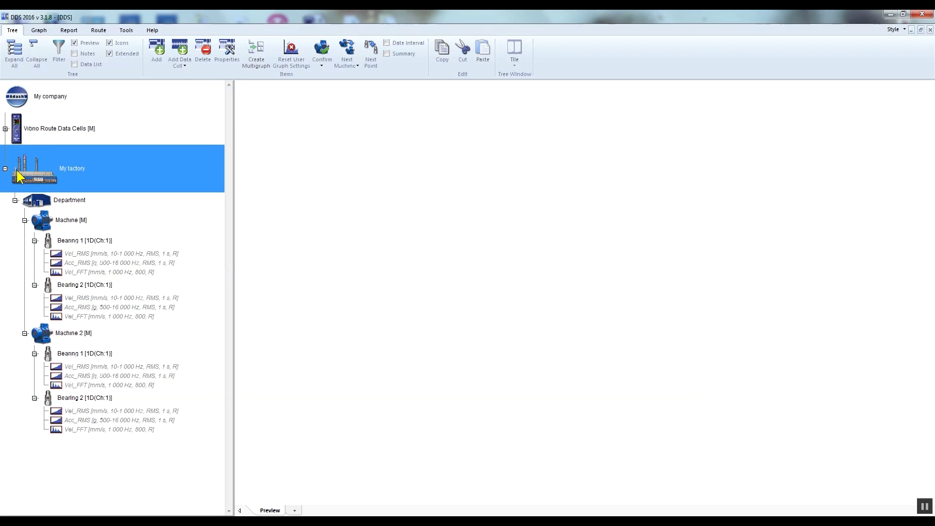
Step: Open the A4900 Vibrio M window and create a route named My factory from the My factory tree
left_click(100, 31)
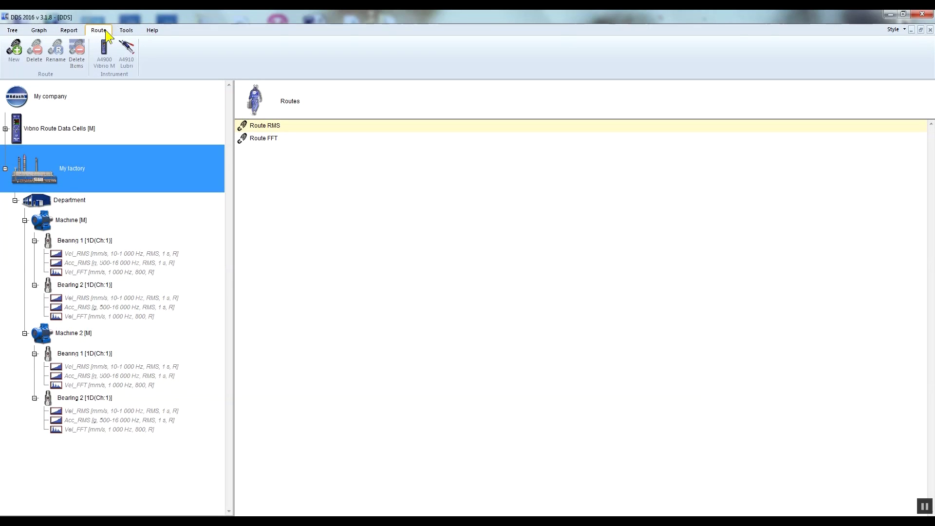
left_click(104, 54)
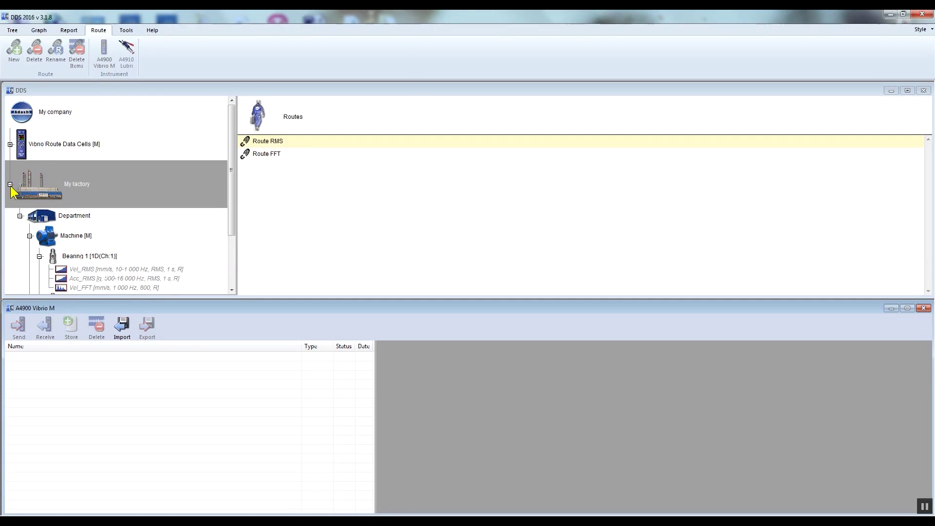
left_click_drag(10, 185, 271, 167)
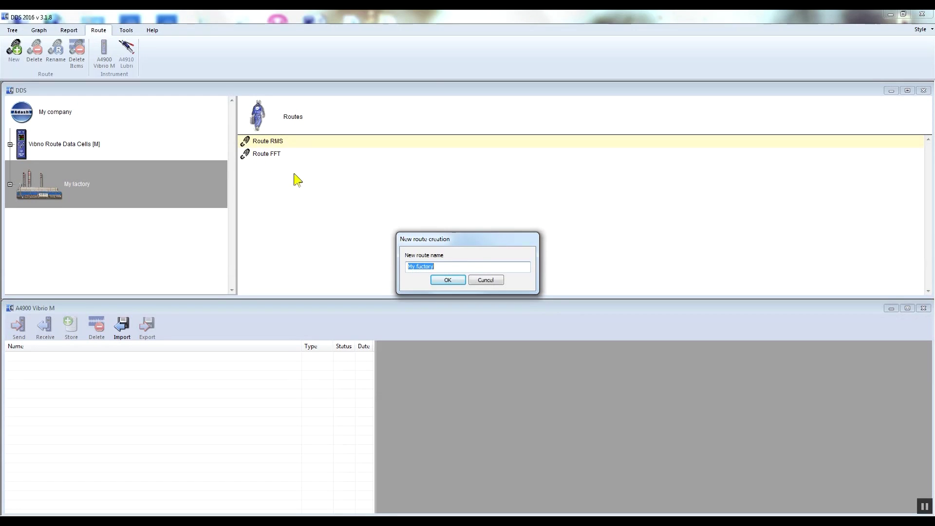
left_click(458, 282)
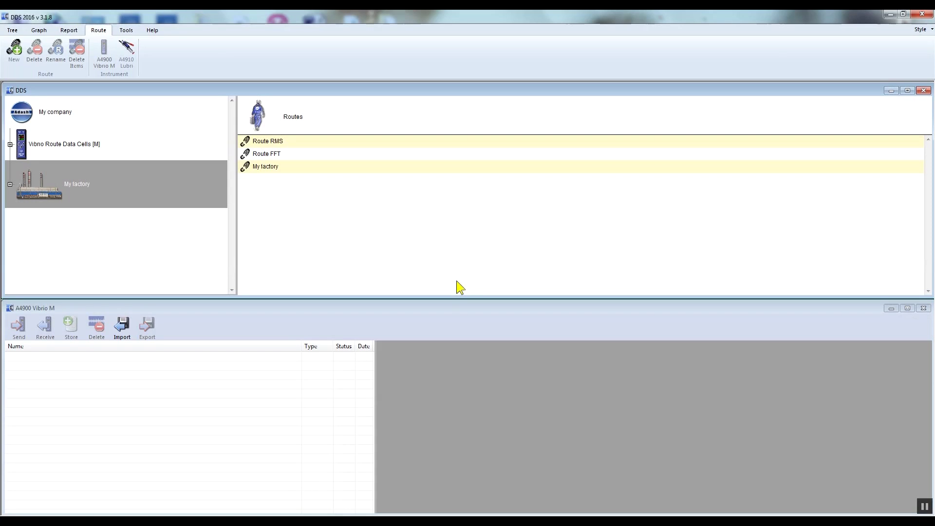
Step: Load the My factory route into the A4900 Vibrio M list with all data cells
left_click(282, 166)
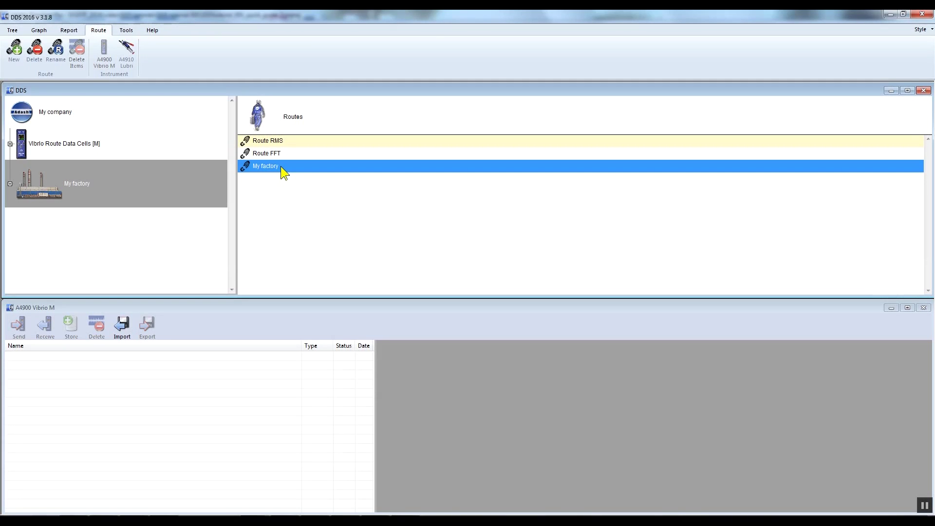
left_click_drag(280, 166, 61, 358)
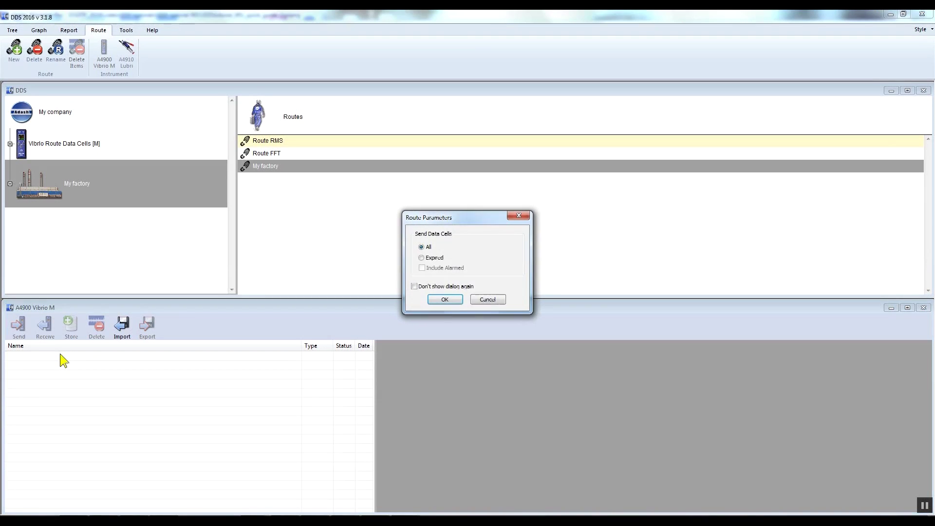
left_click(453, 299)
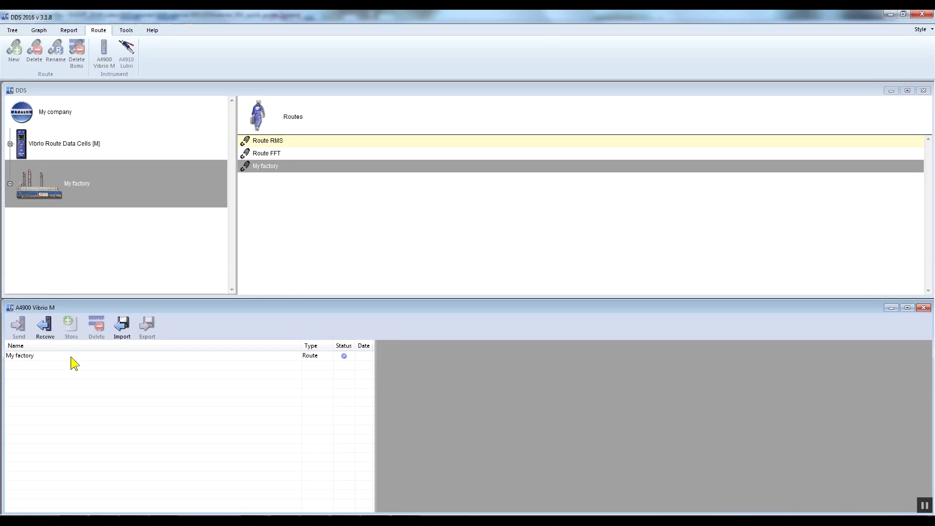
Step: Send the My factory route to the Vibrio M, erasing the instrument memory
left_click(65, 355)
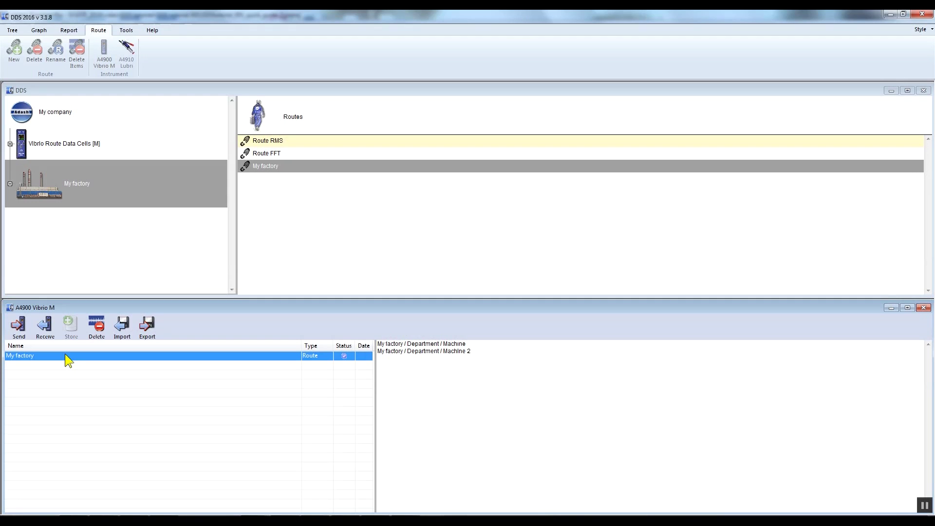
left_click(26, 333)
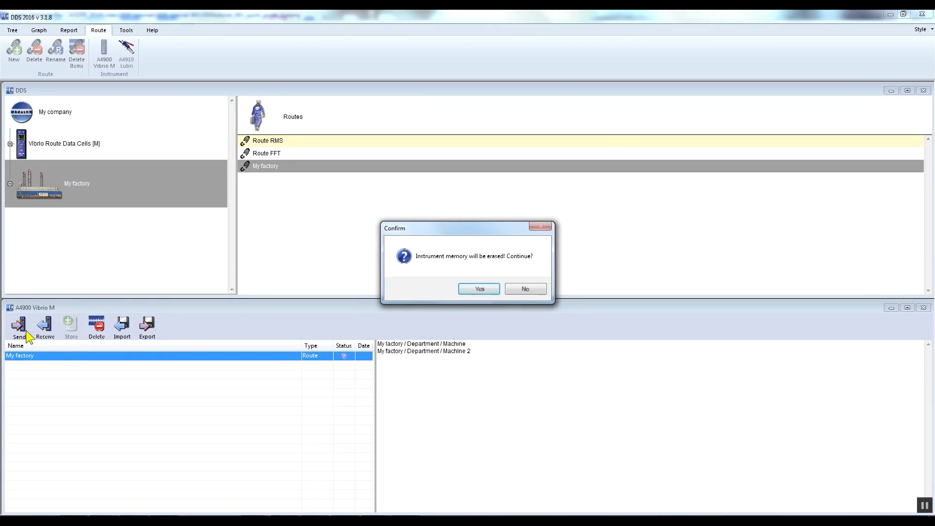
left_click(480, 290)
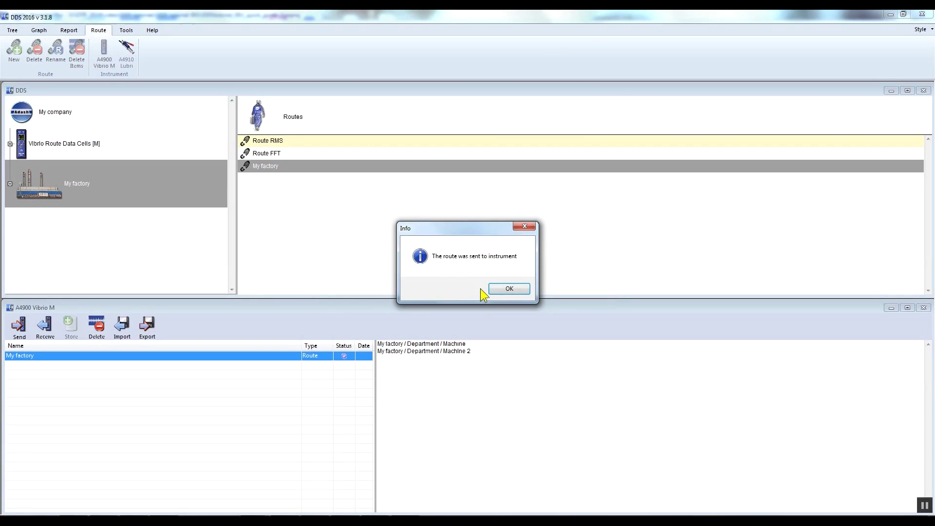
left_click(514, 291)
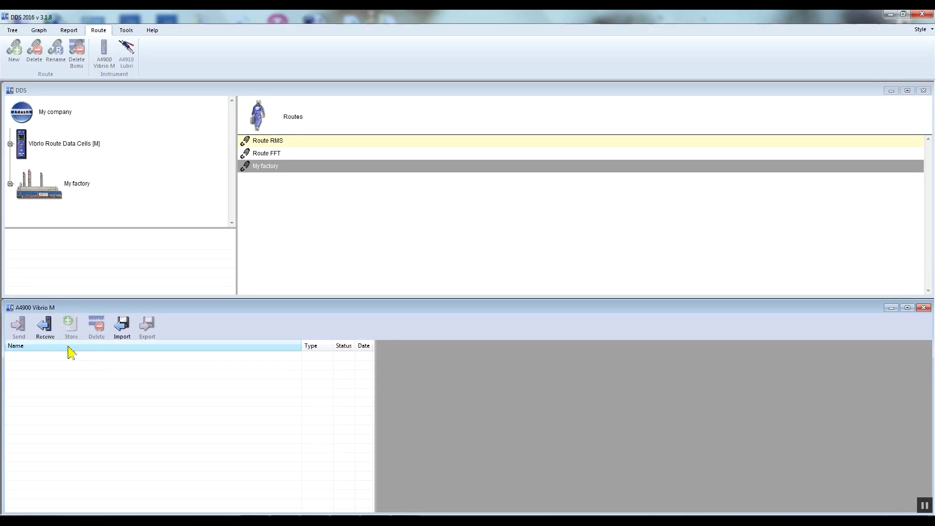
Step: Receive the measured My factory route (21.6.2016 14:51:03) from the Vibrio M and store it into the tree
left_click(45, 327)
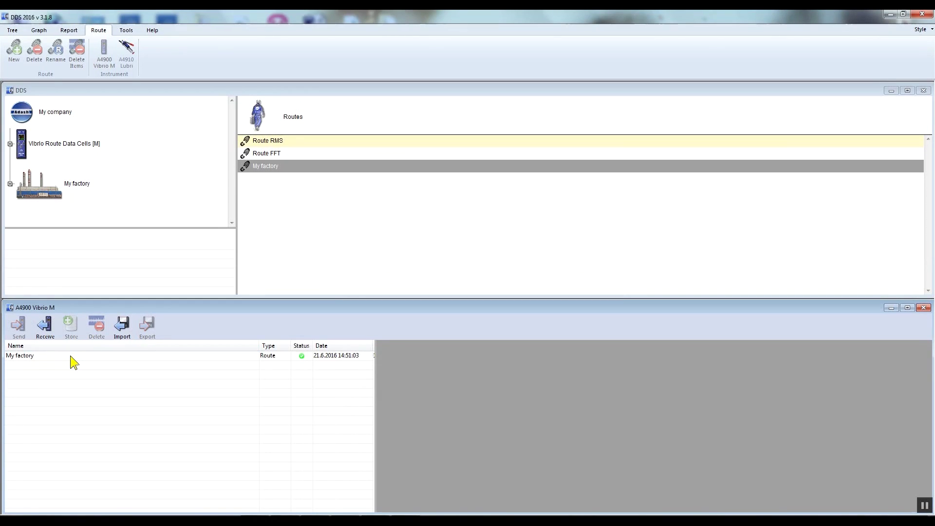
left_click(71, 356)
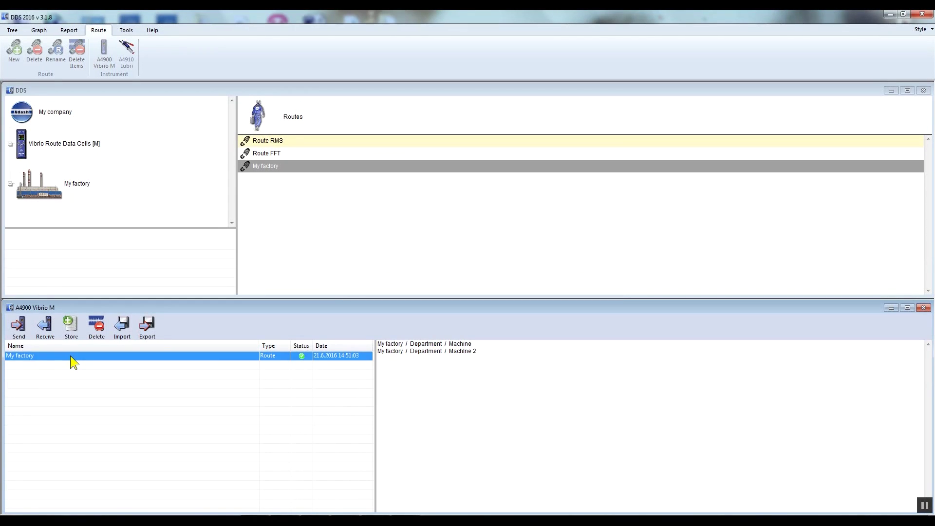
left_click(81, 332)
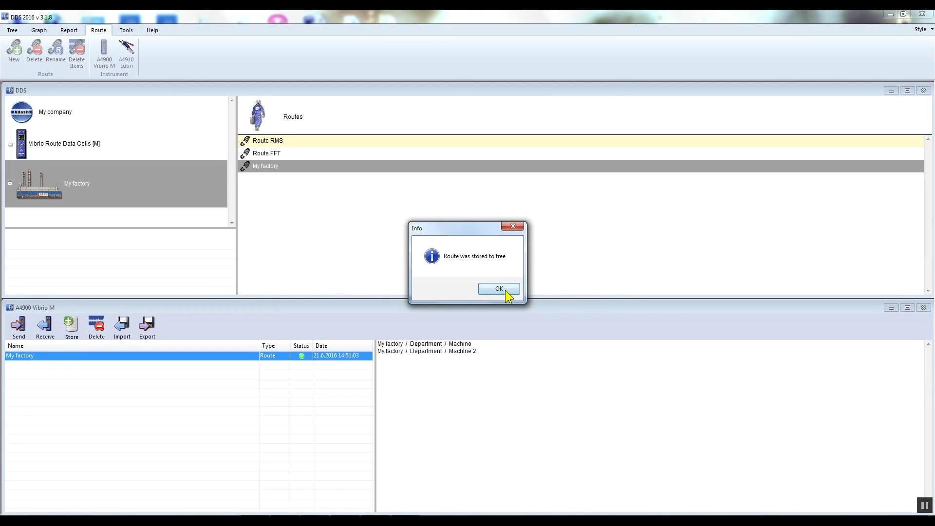
left_click(502, 291)
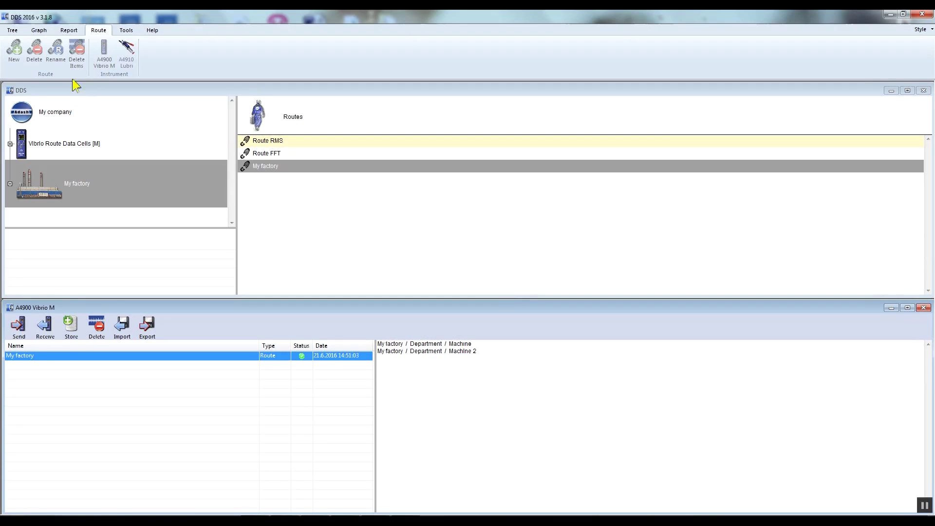
Step: Graph all readings for Bearing 1 under My factory > Department > Machine
left_click(46, 32)
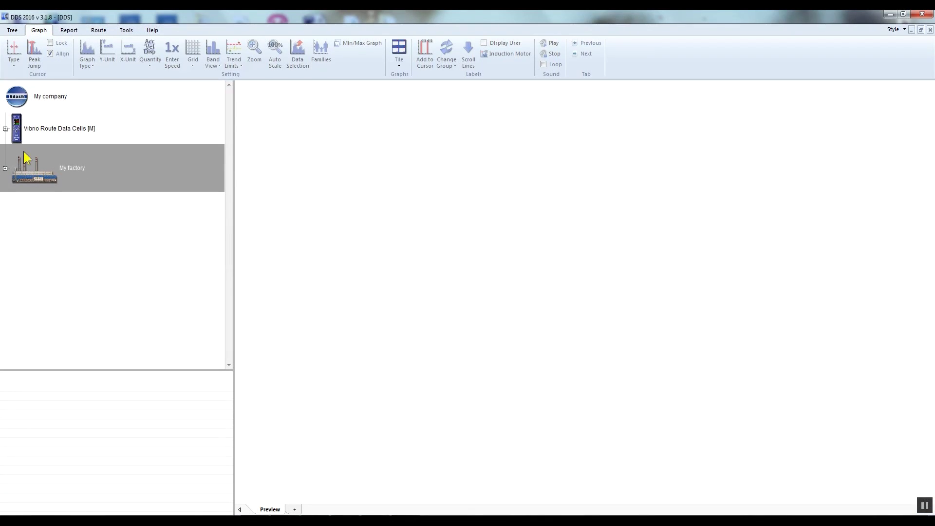
left_click(5, 168)
left_click(15, 200)
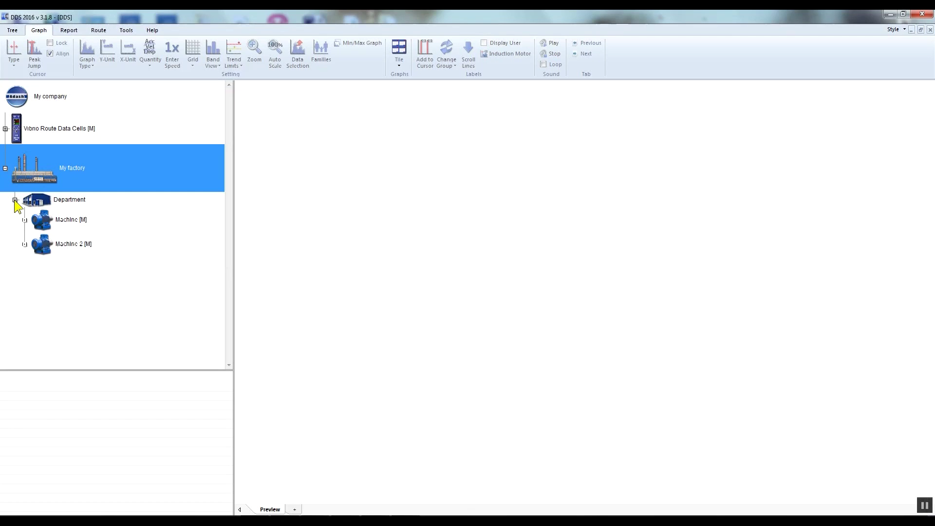
left_click(25, 220)
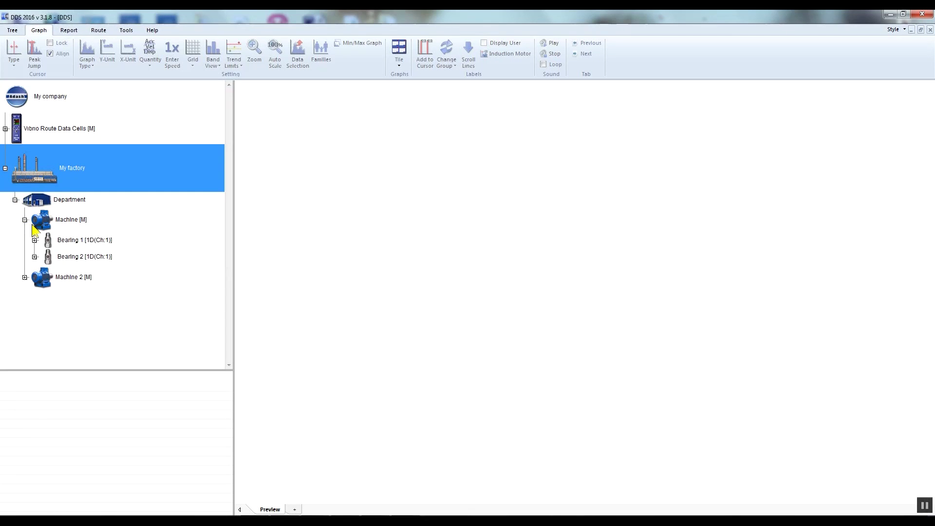
left_click(60, 239)
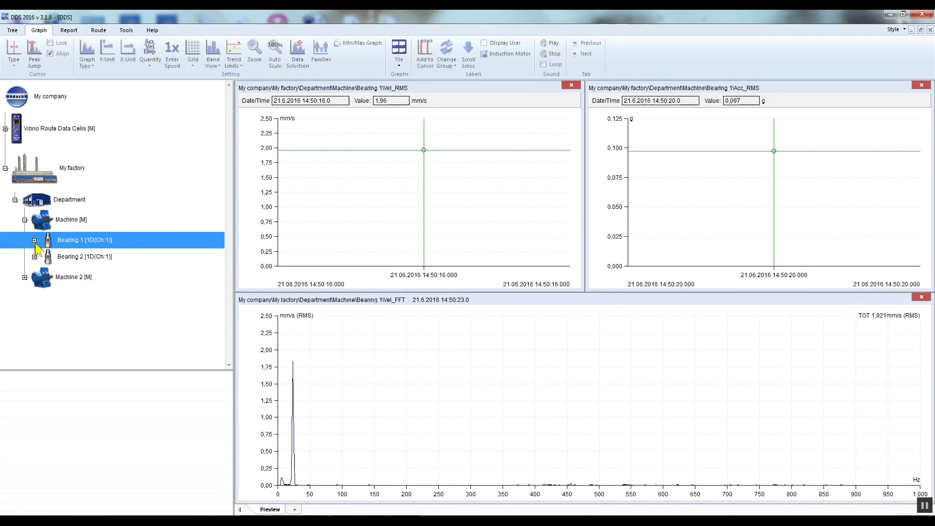
Step: View Vel_RMS 1,96 mm/s, Acc_RMS 0,097 g and the Vel_FFT spectrum separately, then together
left_click(34, 241)
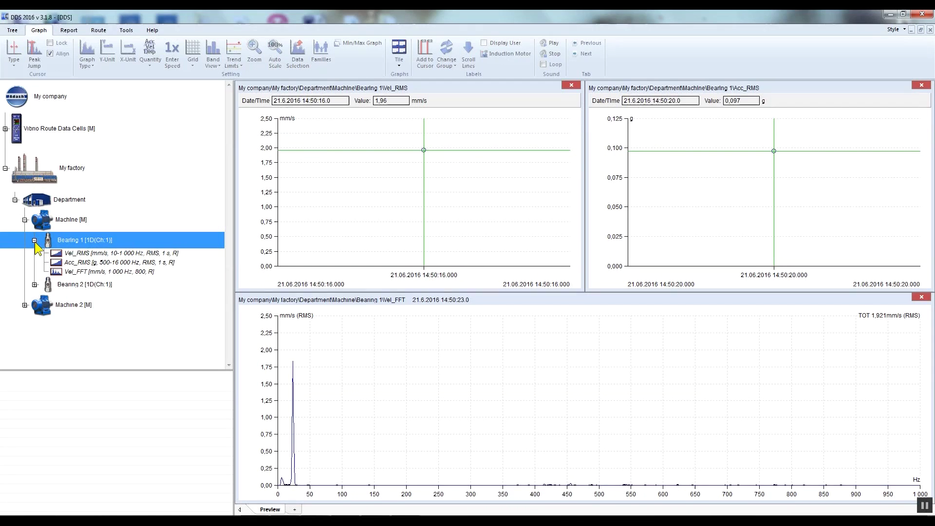
left_click(77, 254)
left_click(77, 263)
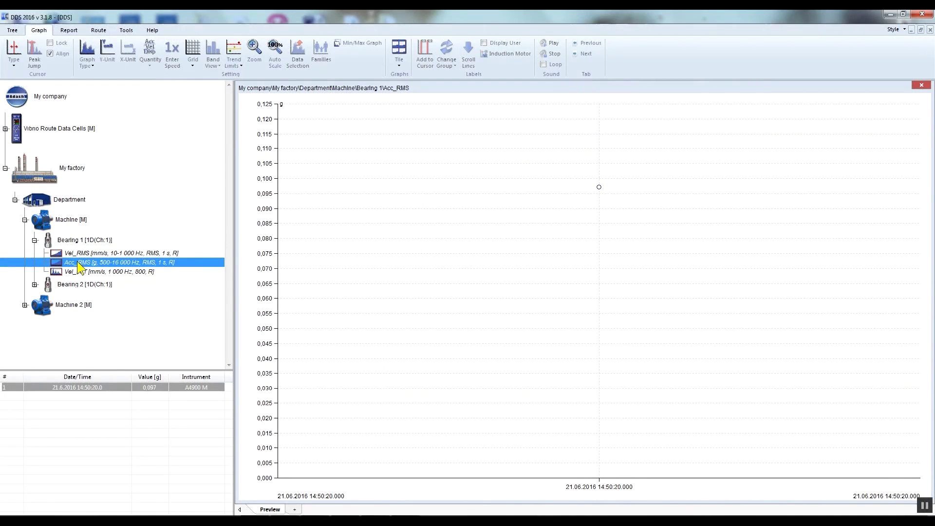
left_click(78, 273)
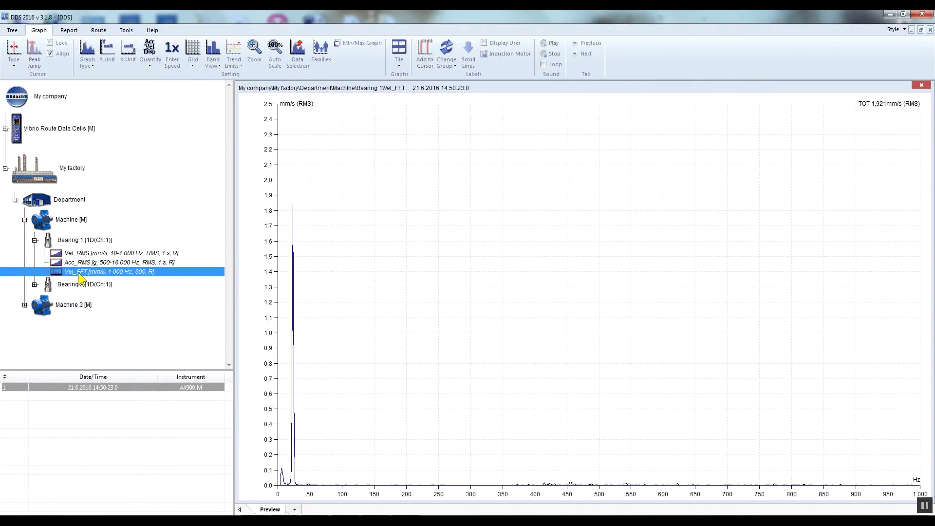
left_click(72, 241)
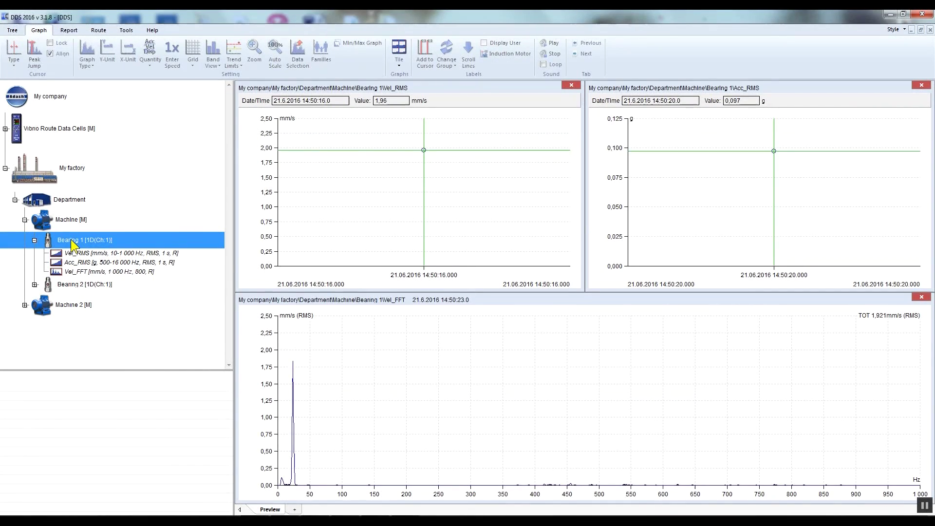